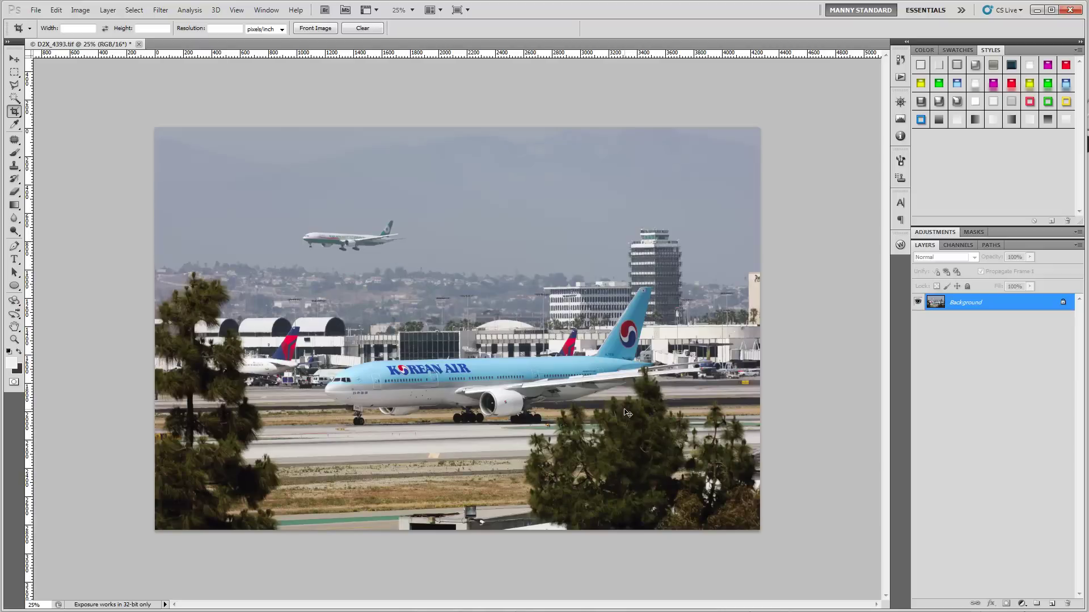
Step: Examine the airport photo at magnifications from 12.5% to 400%, focusing on the fuselage and the glass building behind it
key(ctrl+1)
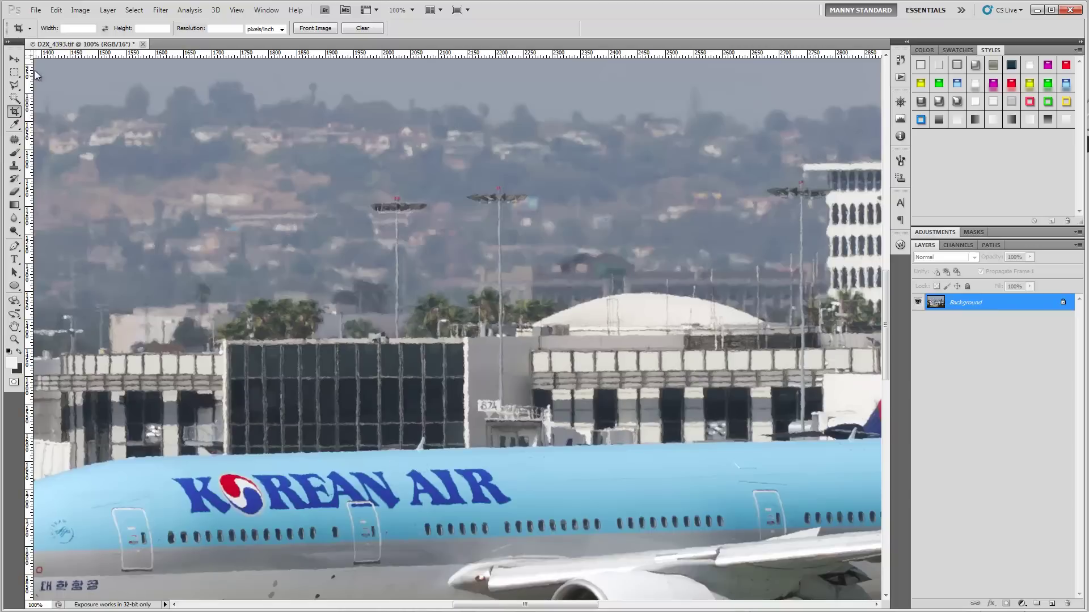
click(14, 339)
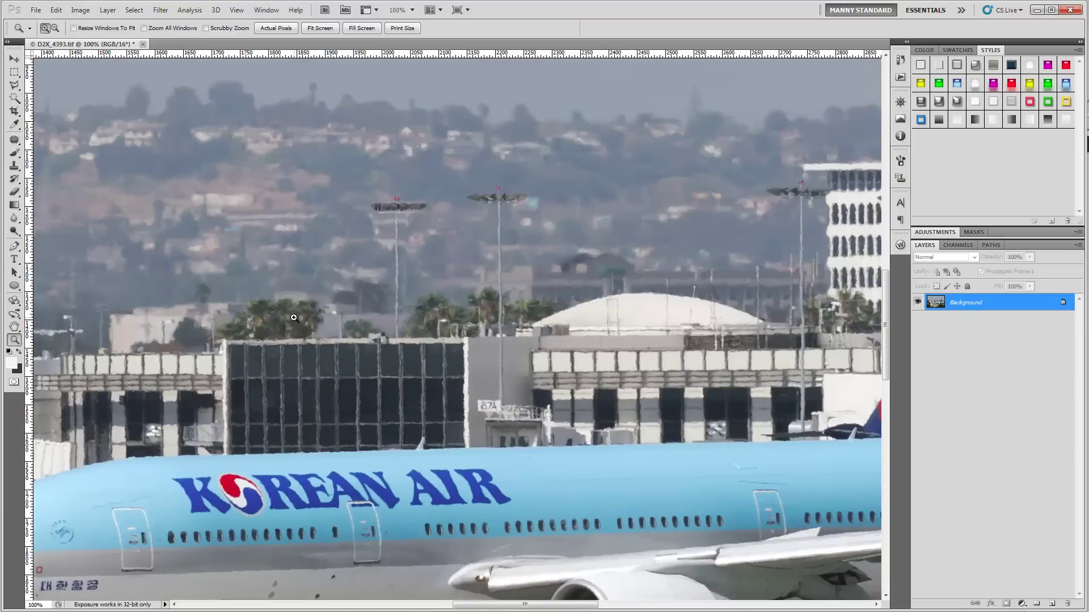
click(405, 439)
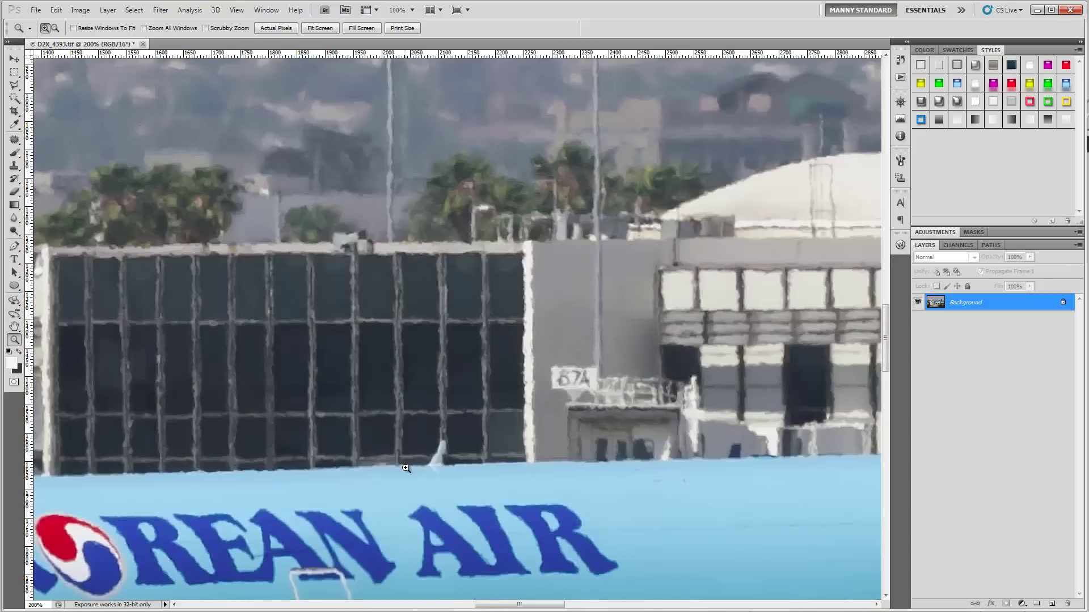
click(417, 499)
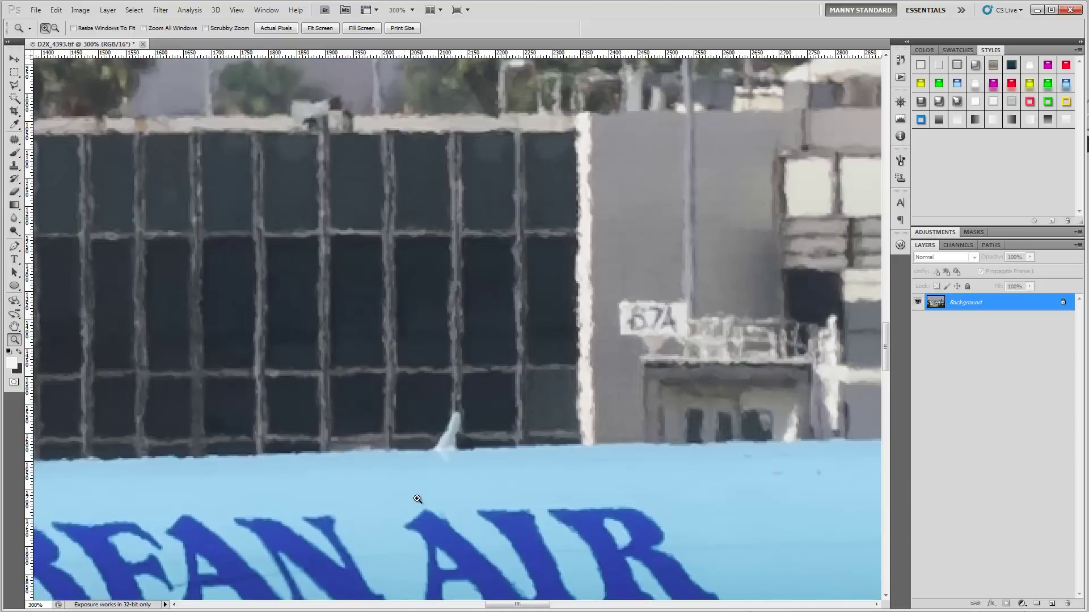
click(418, 498)
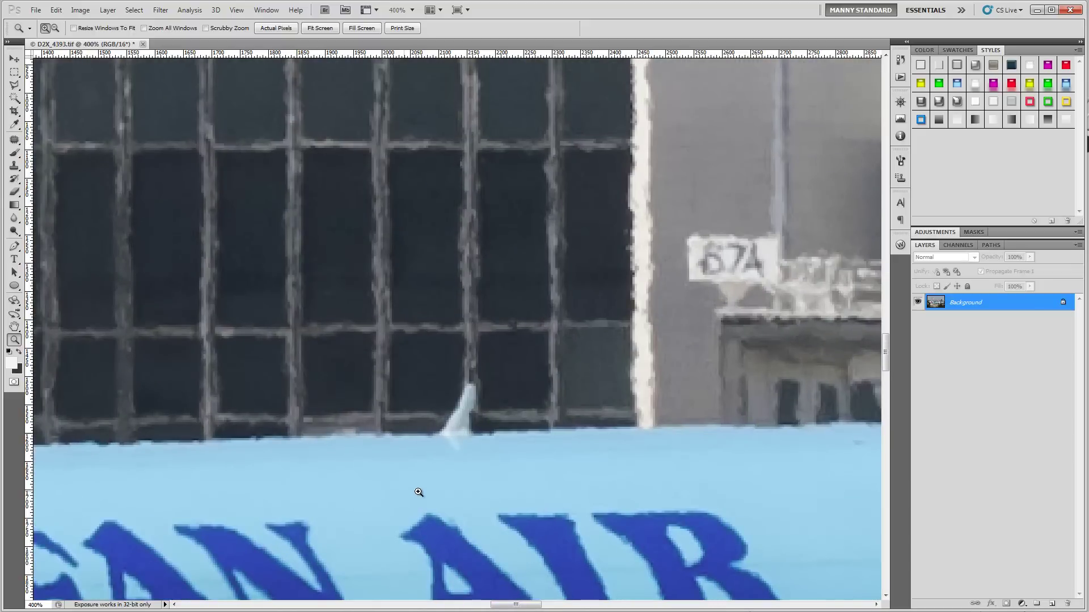
alt+click(435, 433)
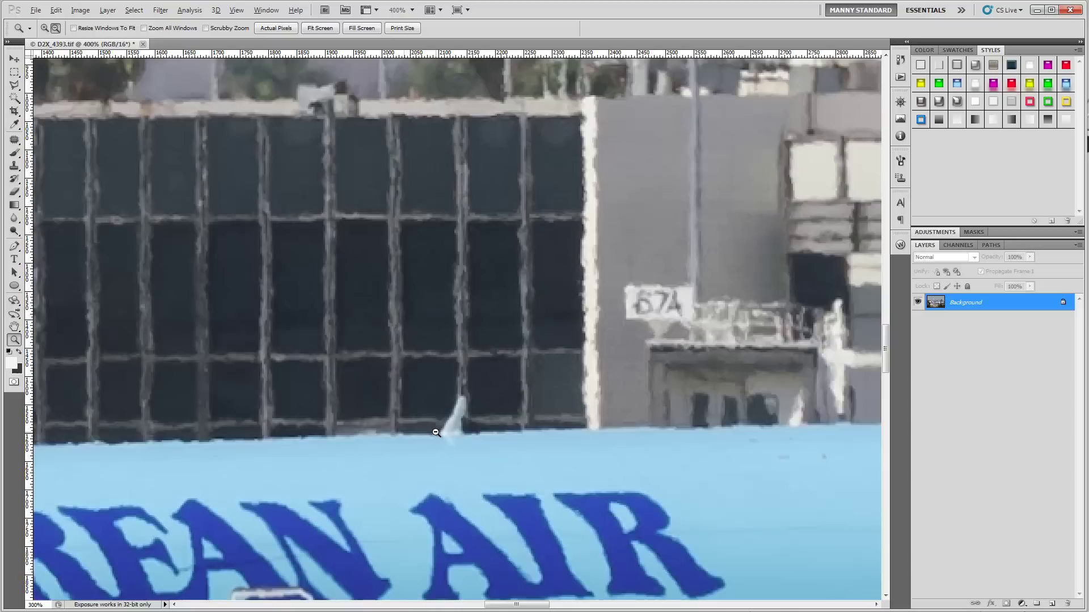
alt+click(436, 432)
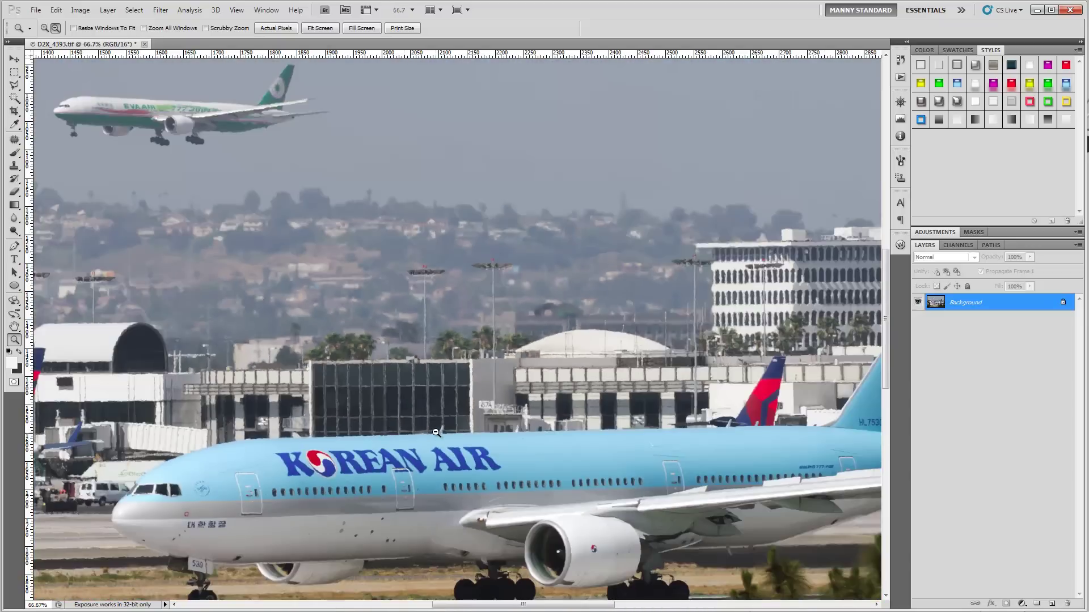
drag(435, 432, 435, 433)
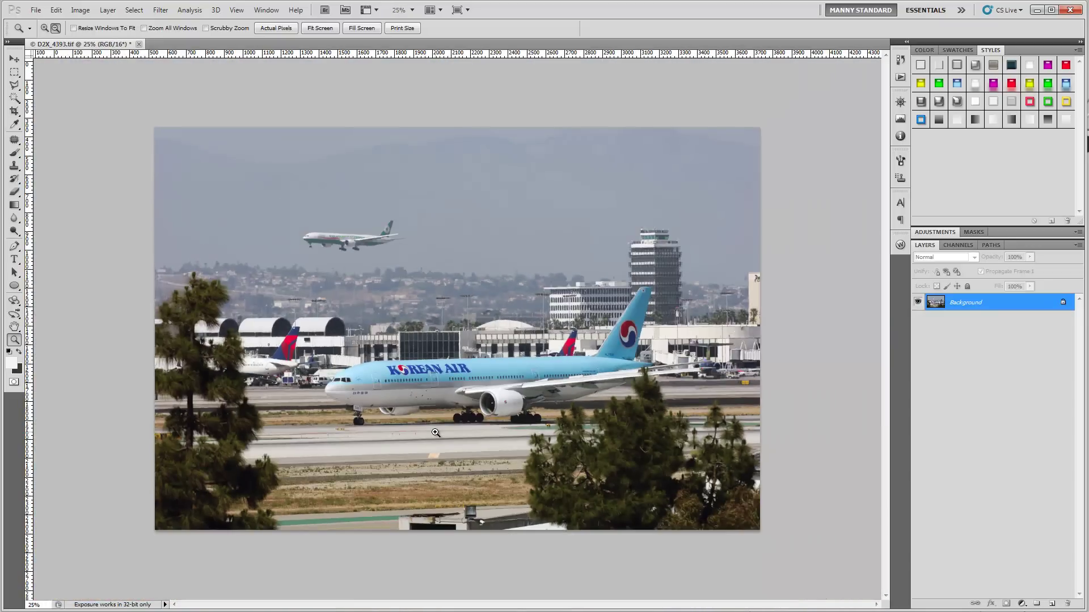
alt+click(435, 433)
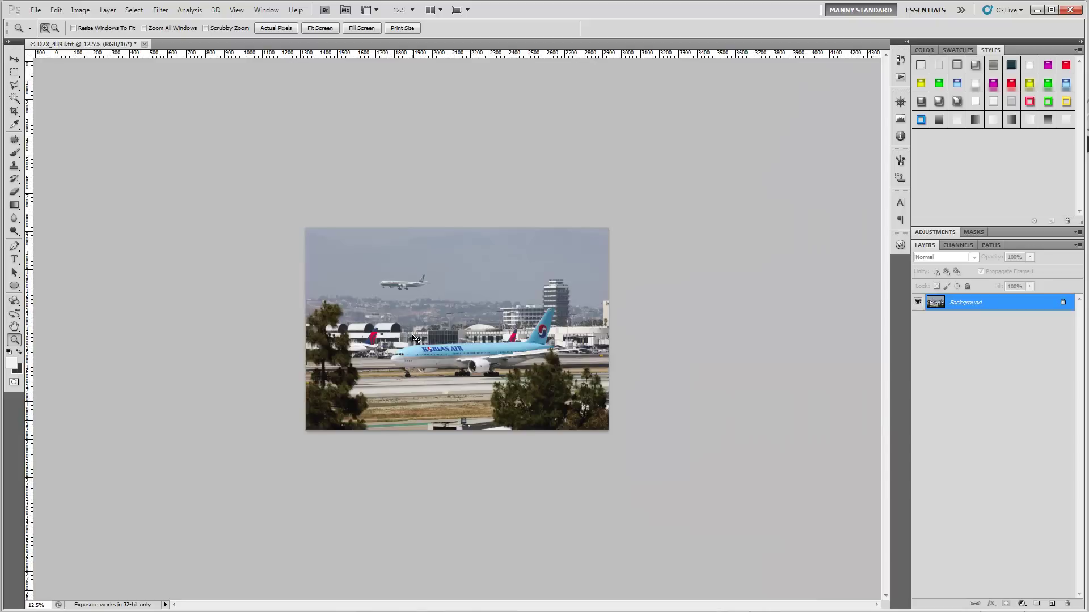
drag(413, 336, 412, 336)
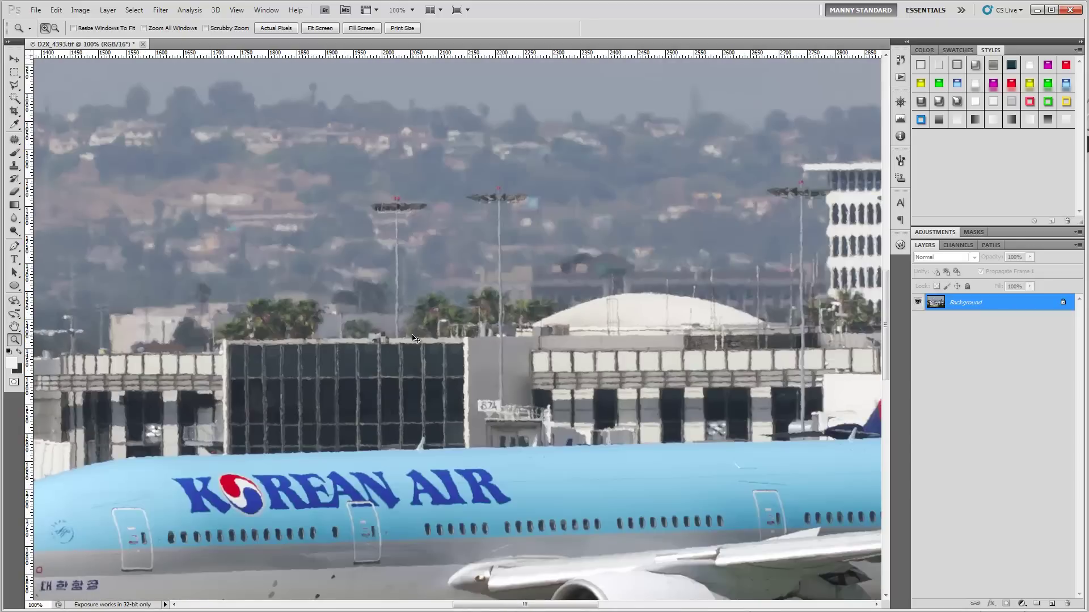
Step: Compare the photo fitted to the screen with its view at 100%, ending on the fitted view
key(ctrl+0)
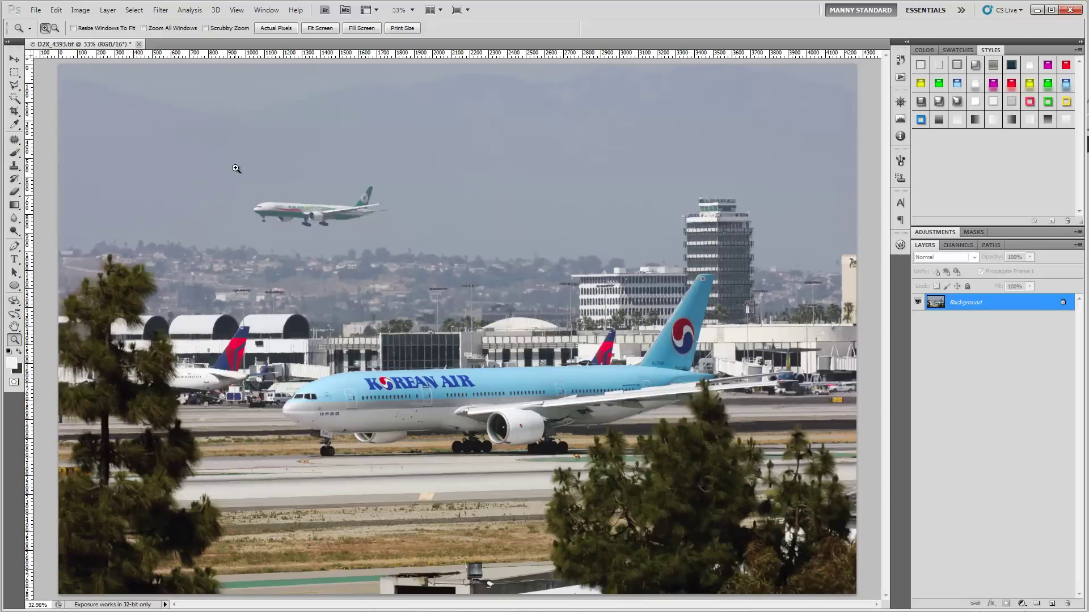
key(ctrl+1)
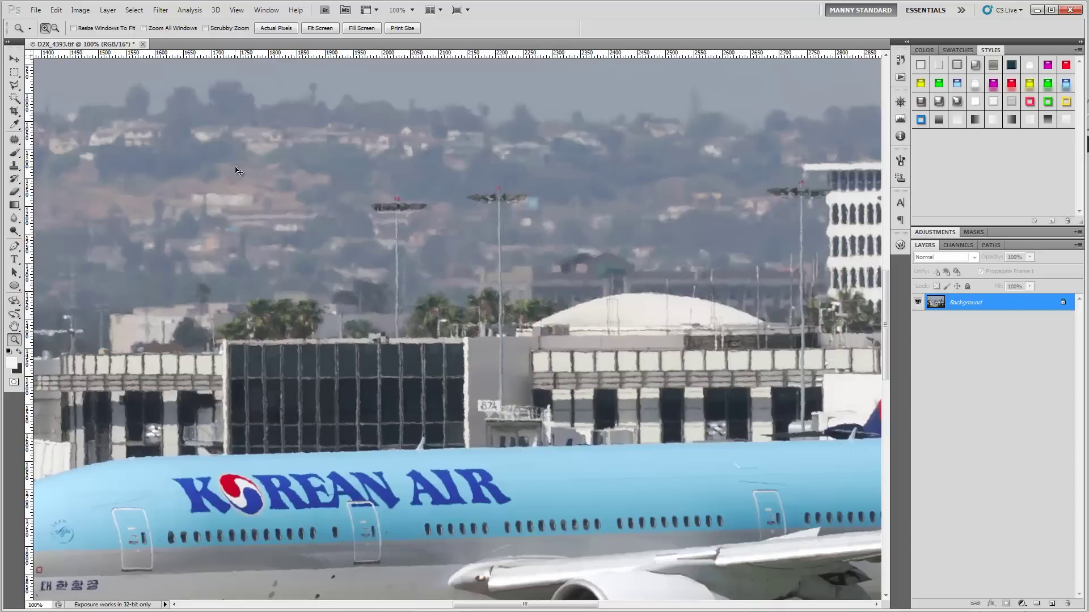
key(ctrl+0)
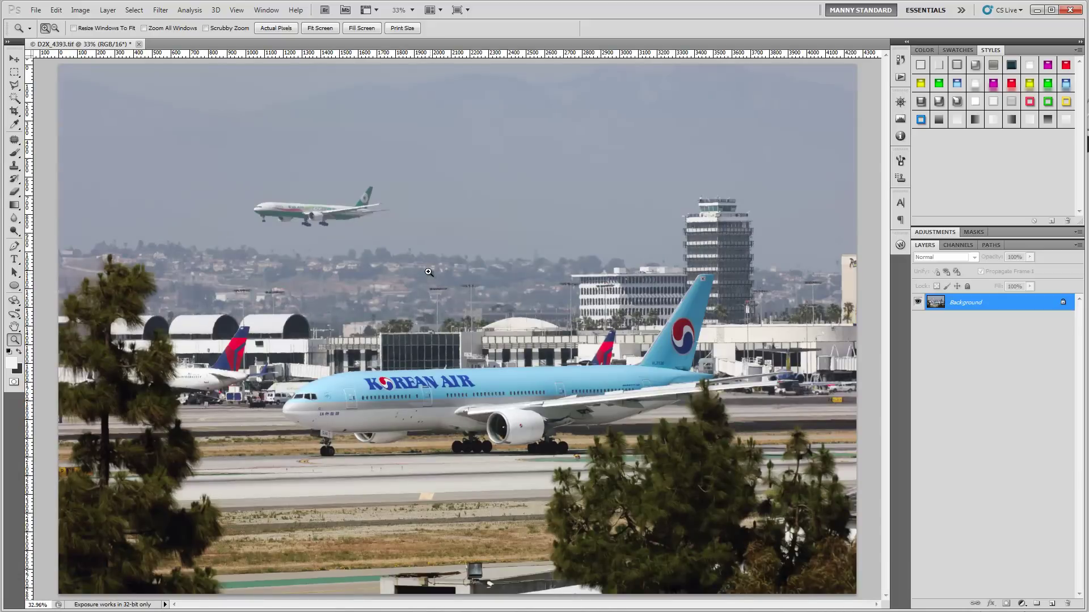
Step: Try a freely proportioned crop frame, reshaping it by edges and corner and moving it over the control tower, and cancel the crop
click(15, 112)
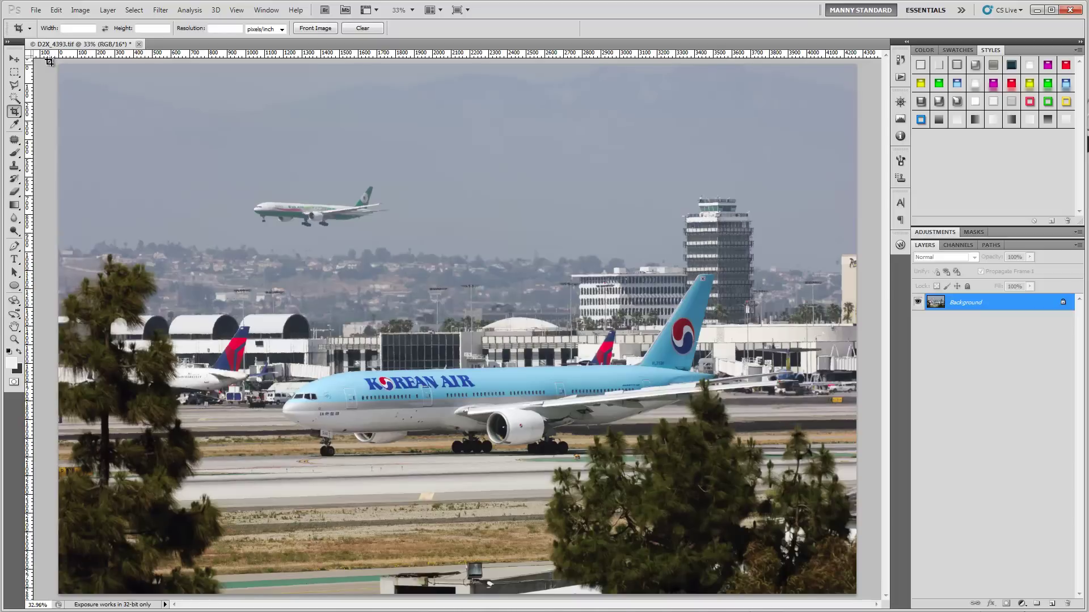
drag(58, 65, 876, 600)
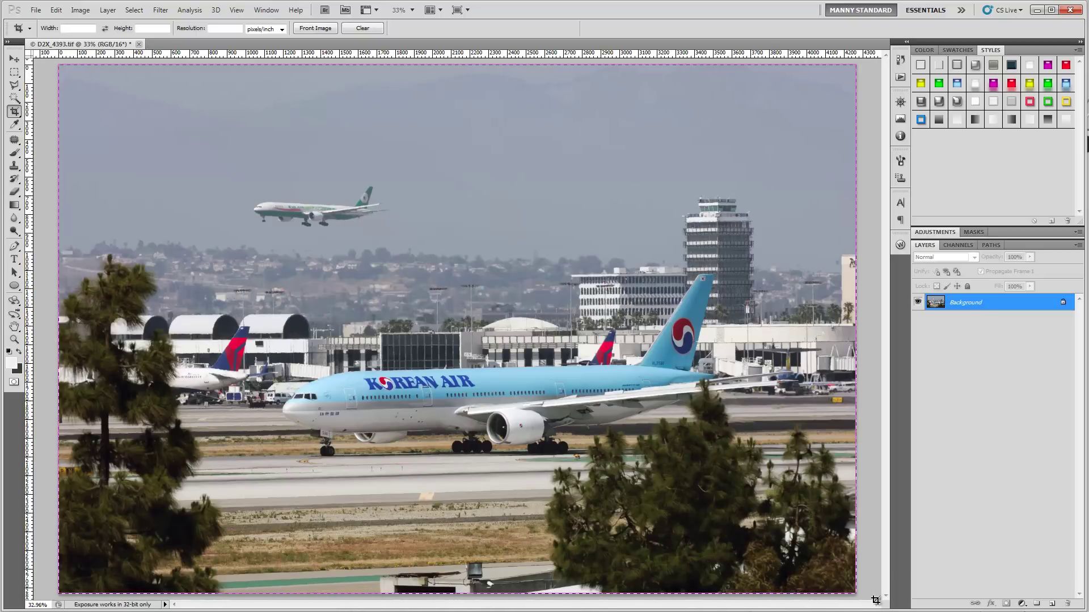
drag(876, 600, 877, 600)
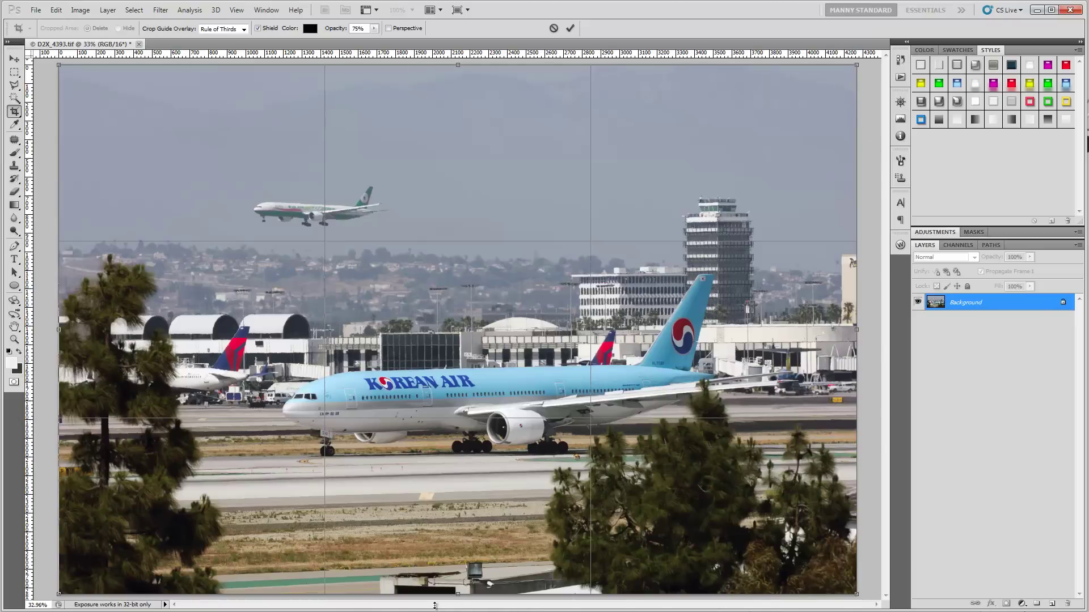
drag(459, 596, 458, 591)
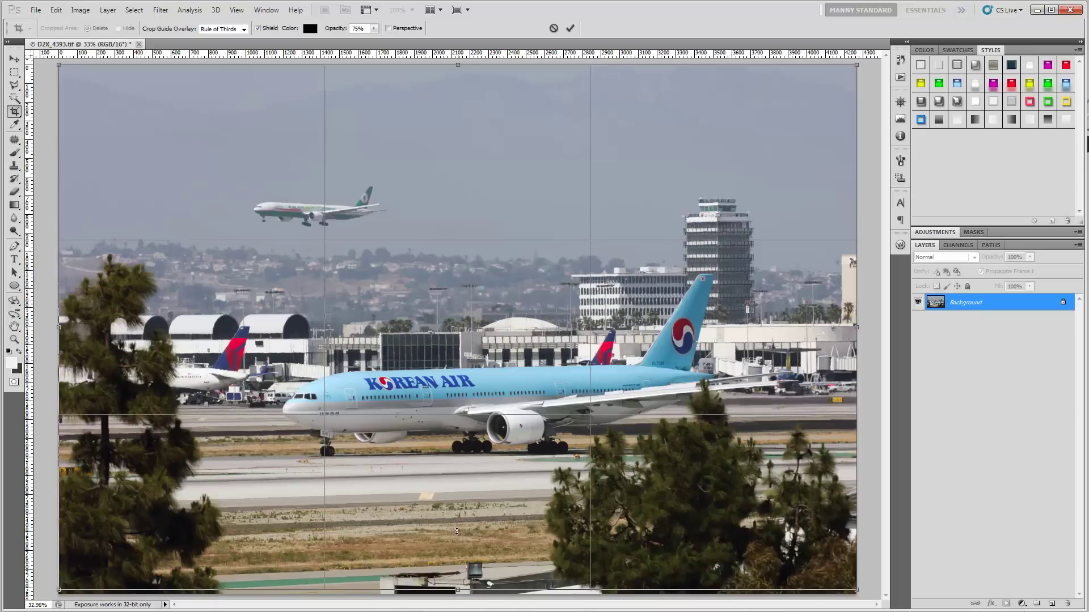
drag(459, 462, 459, 462)
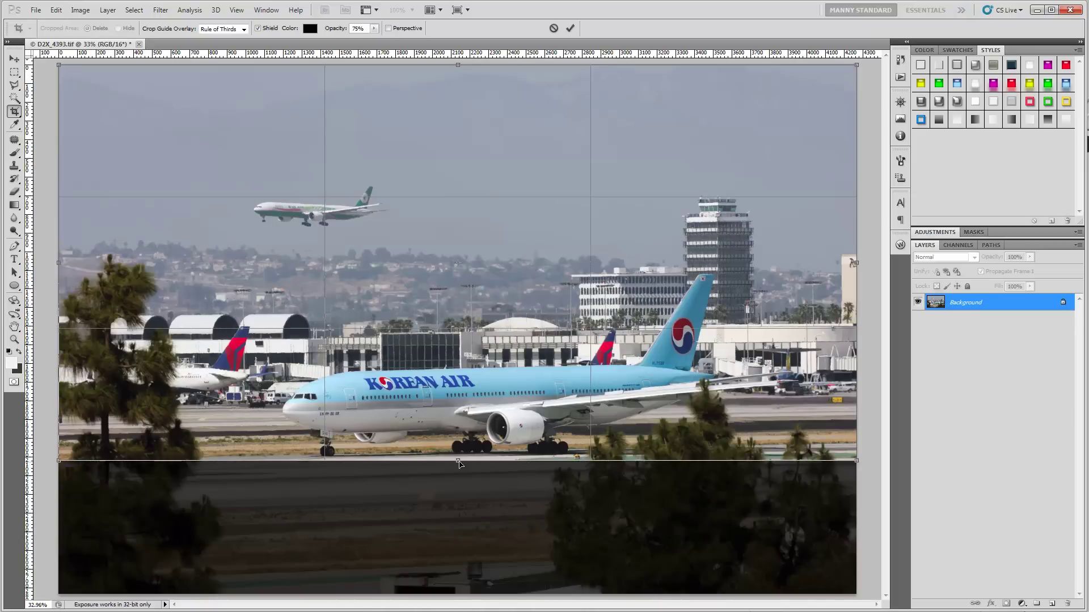
drag(857, 263, 692, 262)
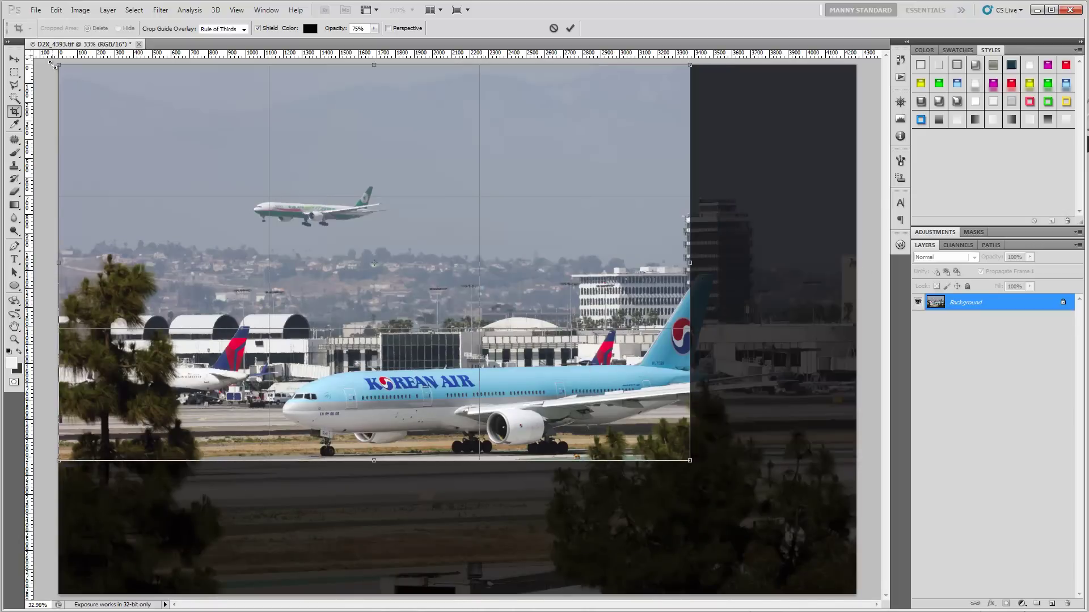
mouse_move(59, 65)
mouse_down()
mouse_move(102, 171)
mouse_move(86, 239)
mouse_up()
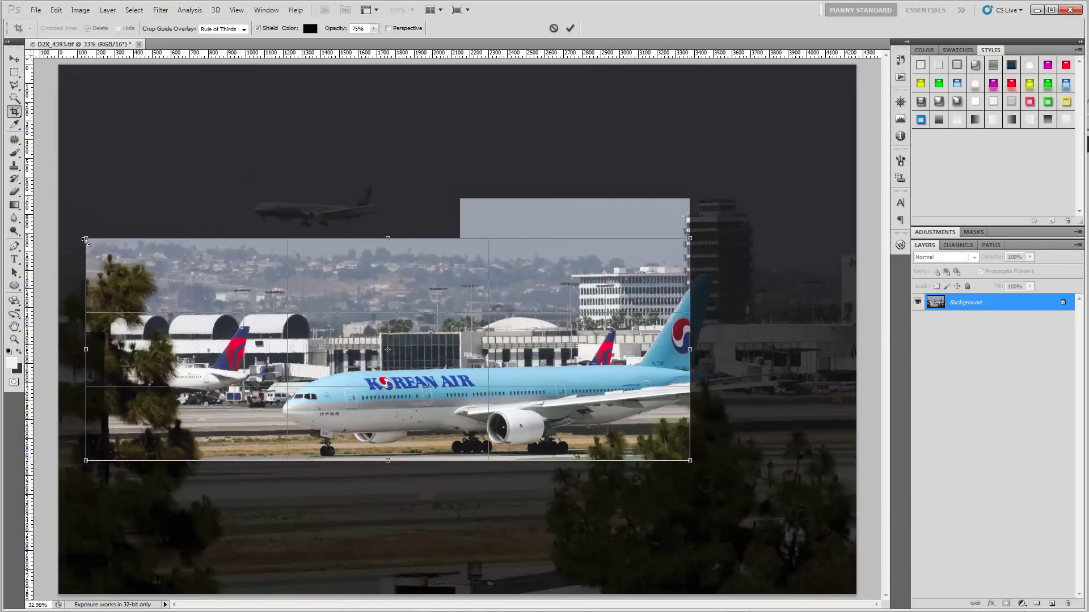
drag(461, 322, 508, 278)
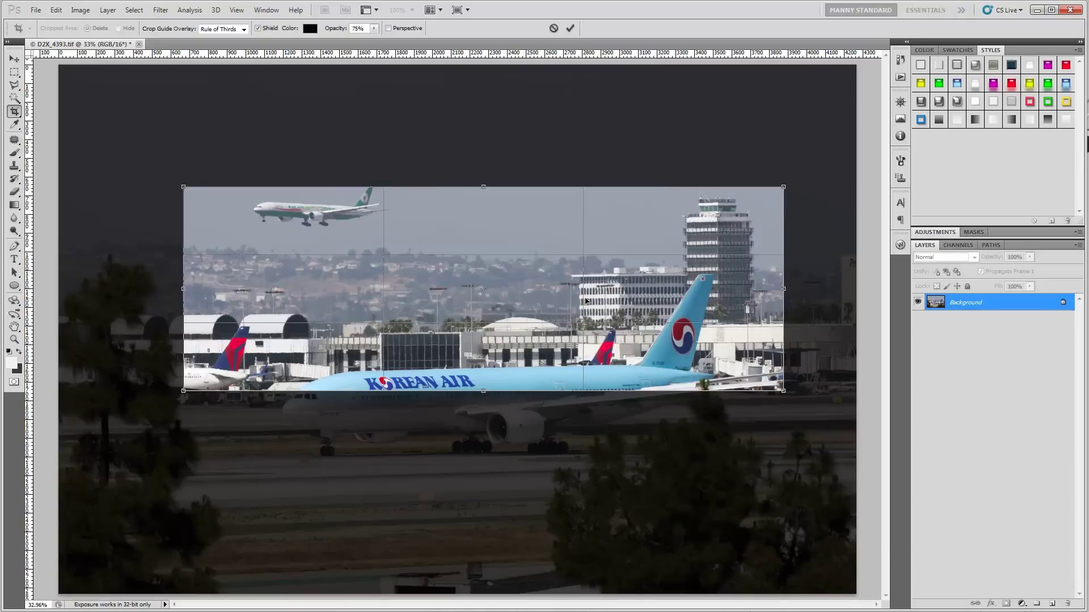
key(Escape)
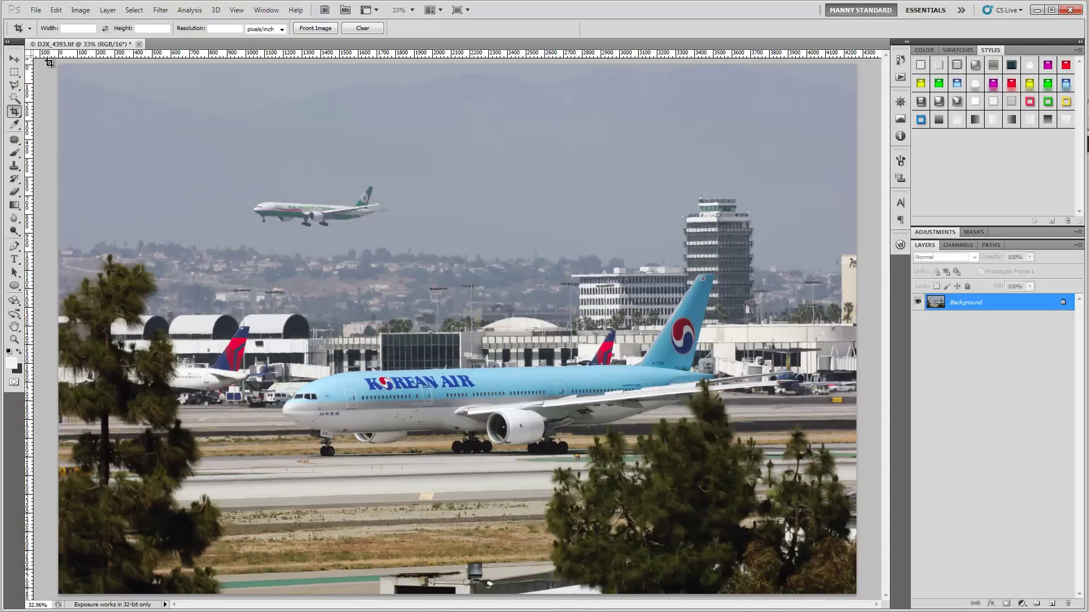
Step: Frame the whole photo for cropping and try scaling the frame from its lower-right corner, ending in the photo's original proportions
drag(50, 63, 856, 591)
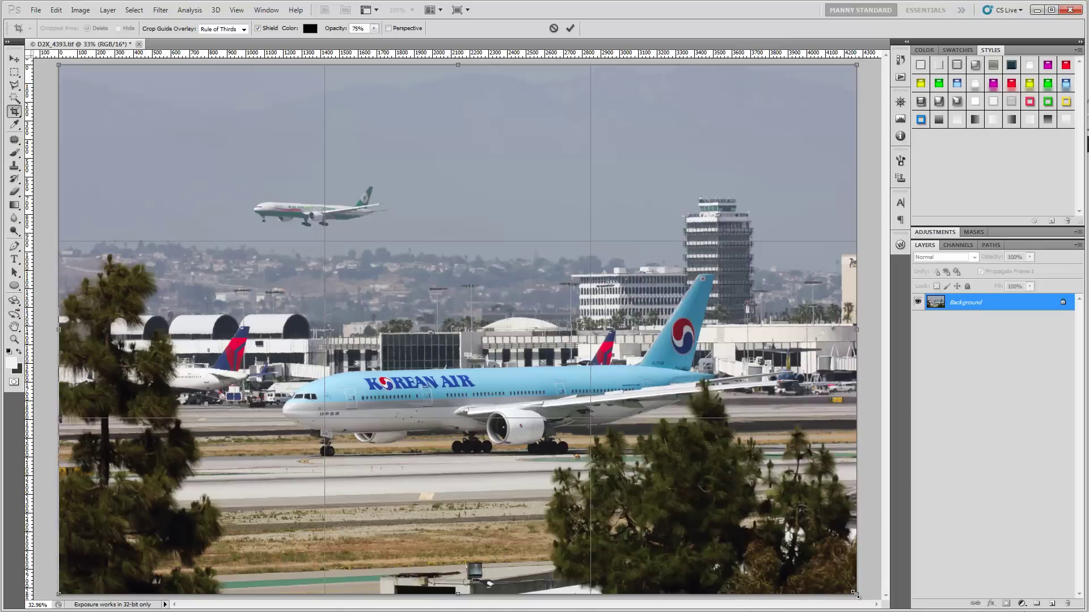
drag(854, 594, 816, 292)
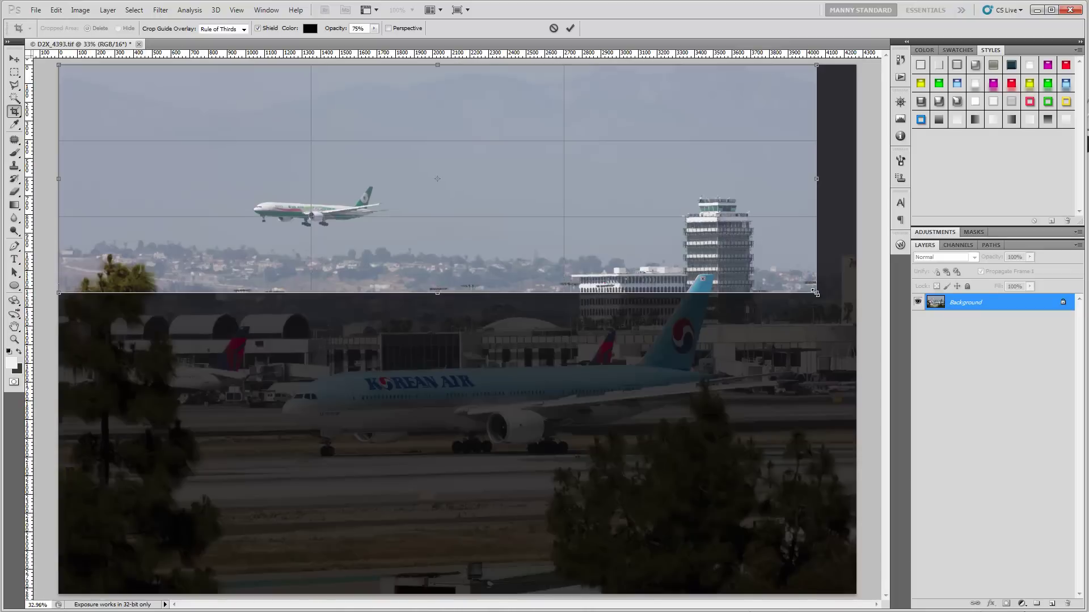
drag(812, 342, 682, 381)
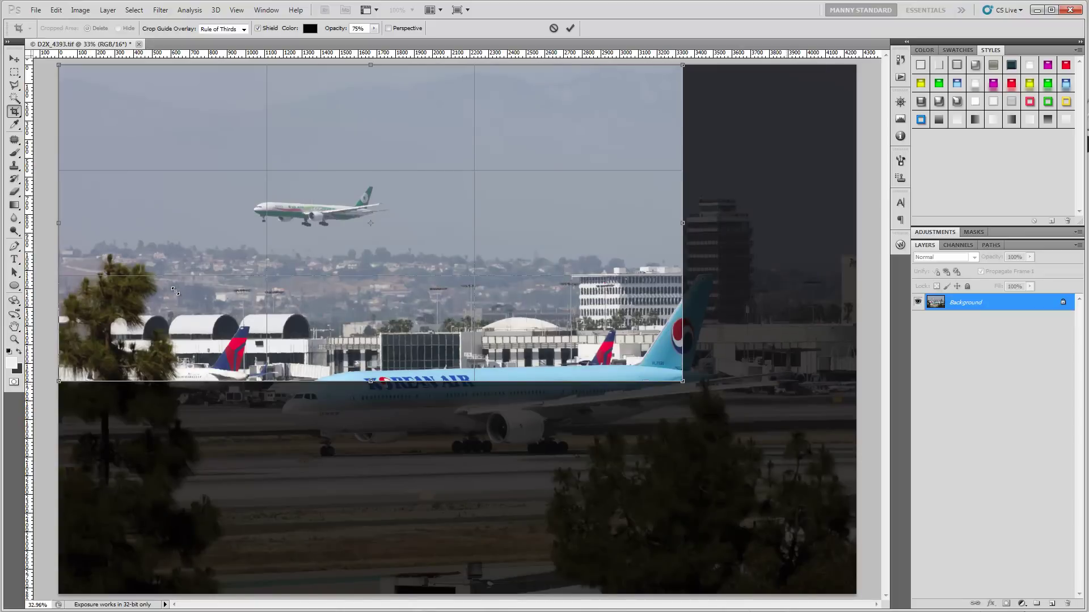
drag(169, 276, 186, 280)
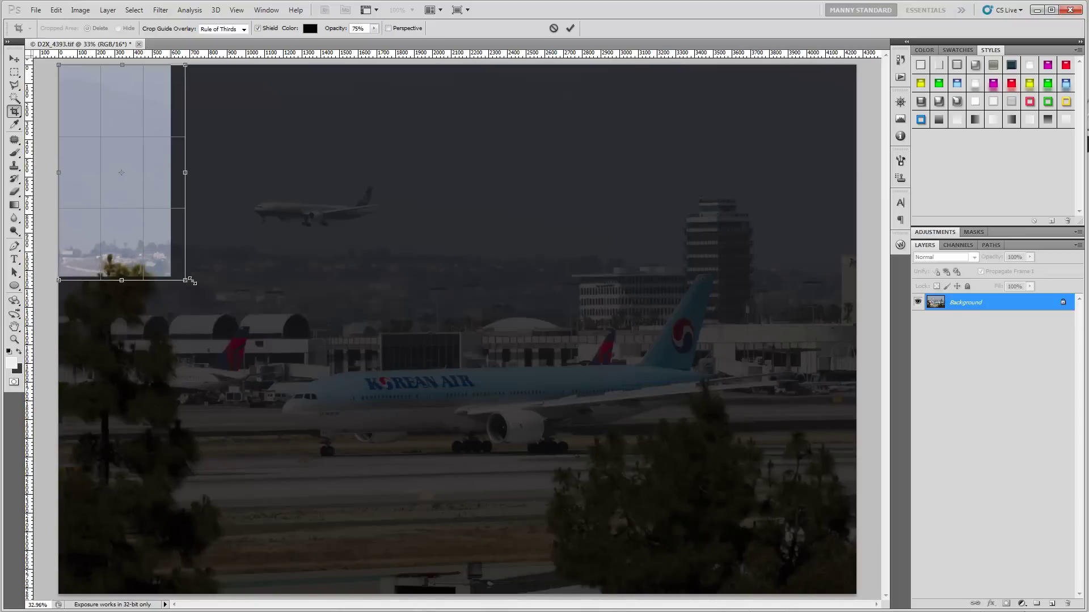
drag(375, 301, 456, 112)
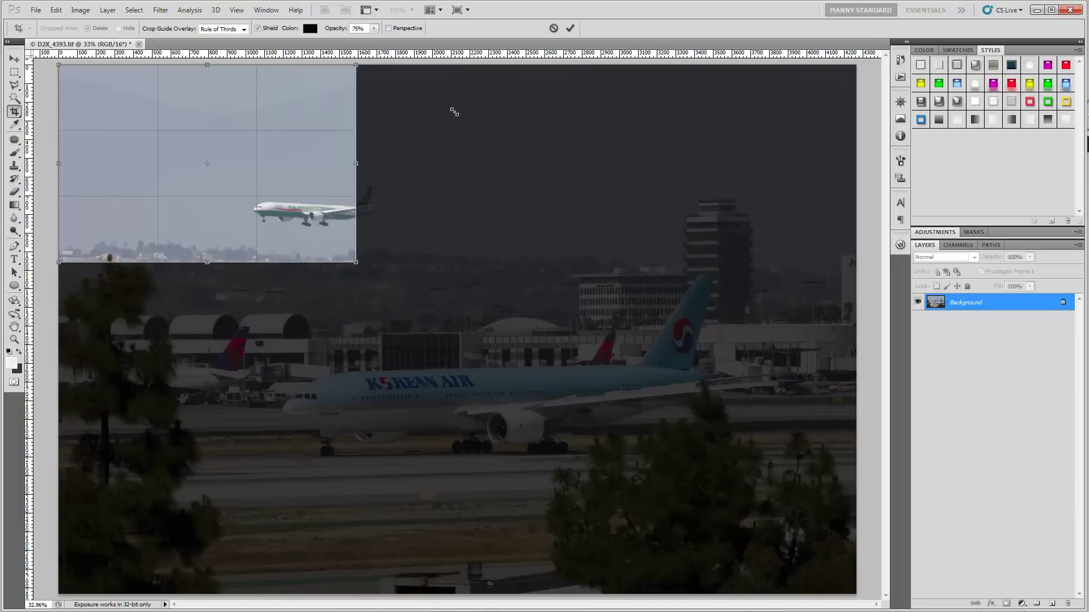
drag(375, 261, 496, 401)
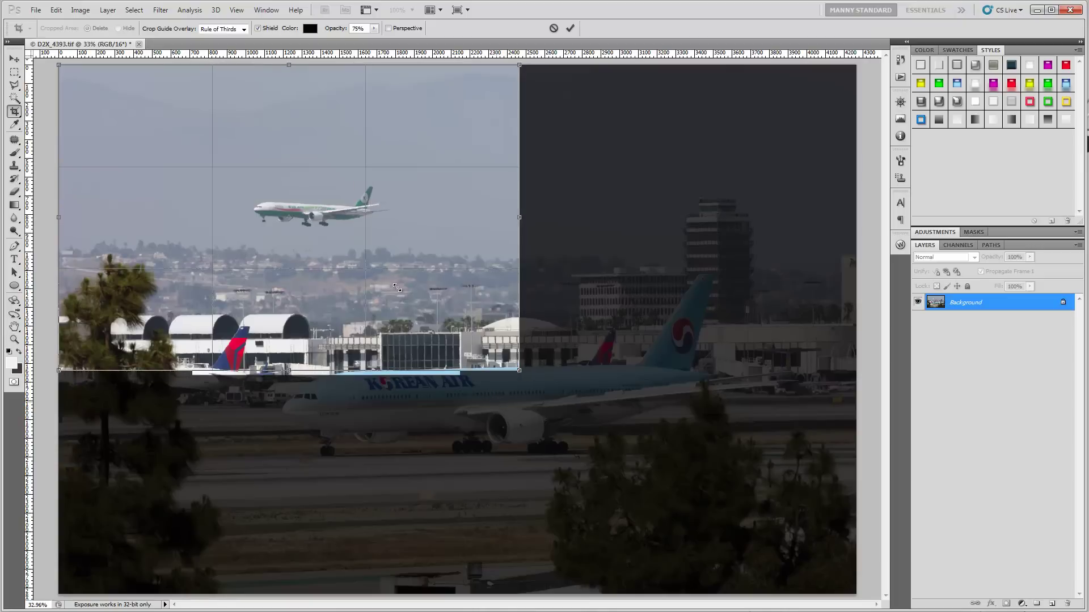
drag(626, 169, 466, 335)
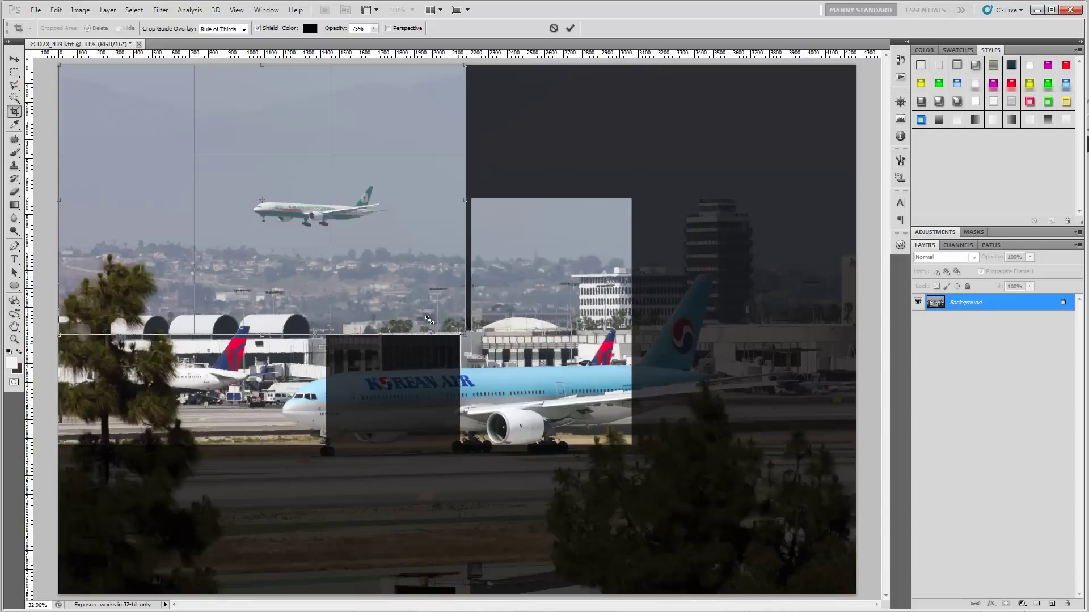
drag(595, 451, 625, 441)
drag(719, 516, 720, 518)
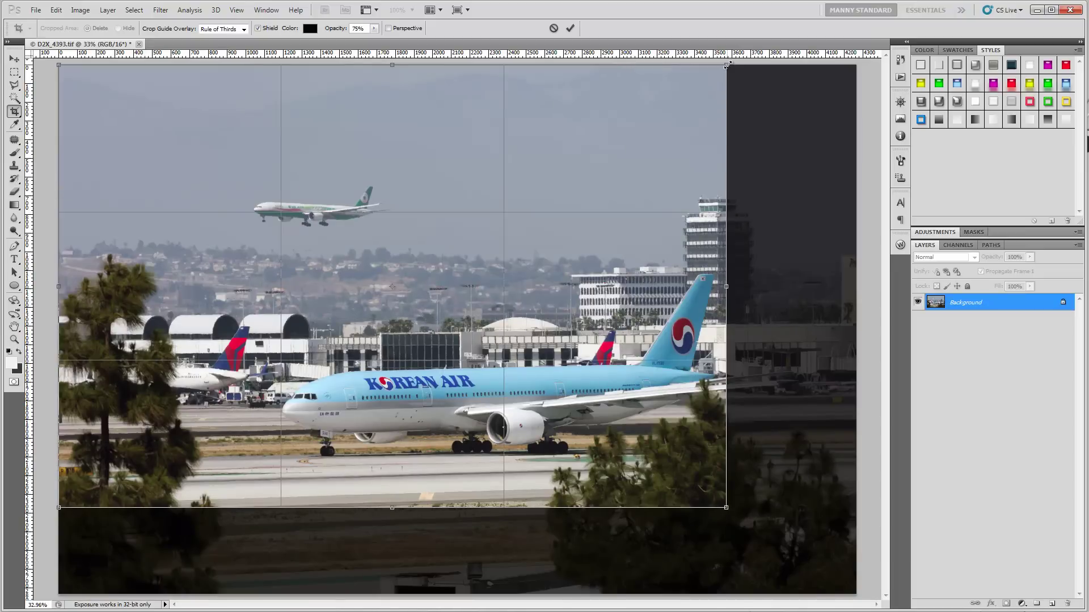
Step: Try tightening the crop frame from its upper corners and right edge around the two airplanes
drag(727, 64, 699, 84)
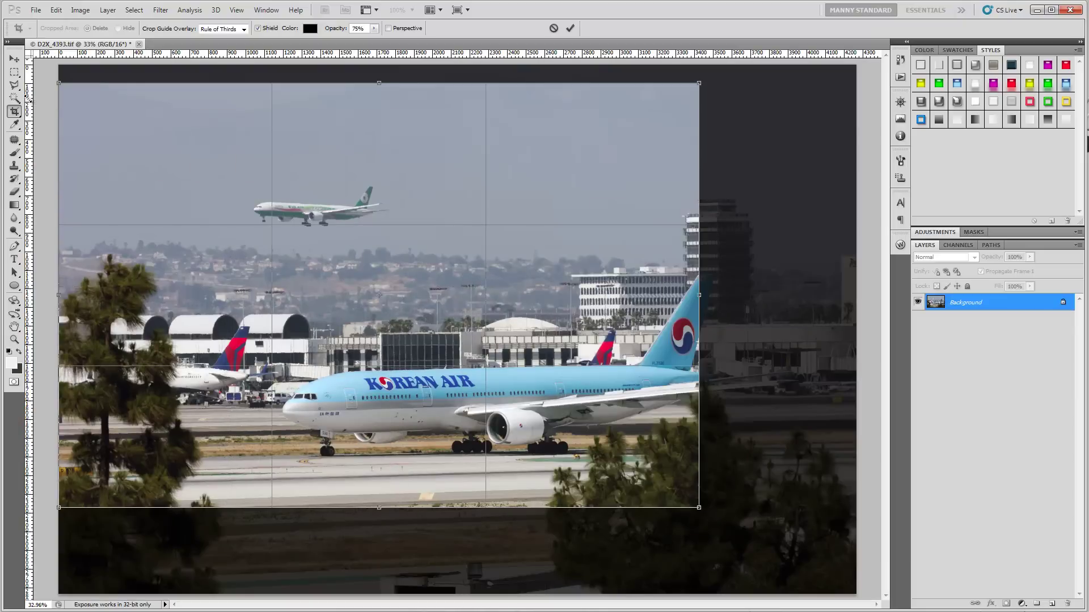
mouse_move(73, 100)
mouse_down()
mouse_move(146, 168)
mouse_move(94, 107)
mouse_up()
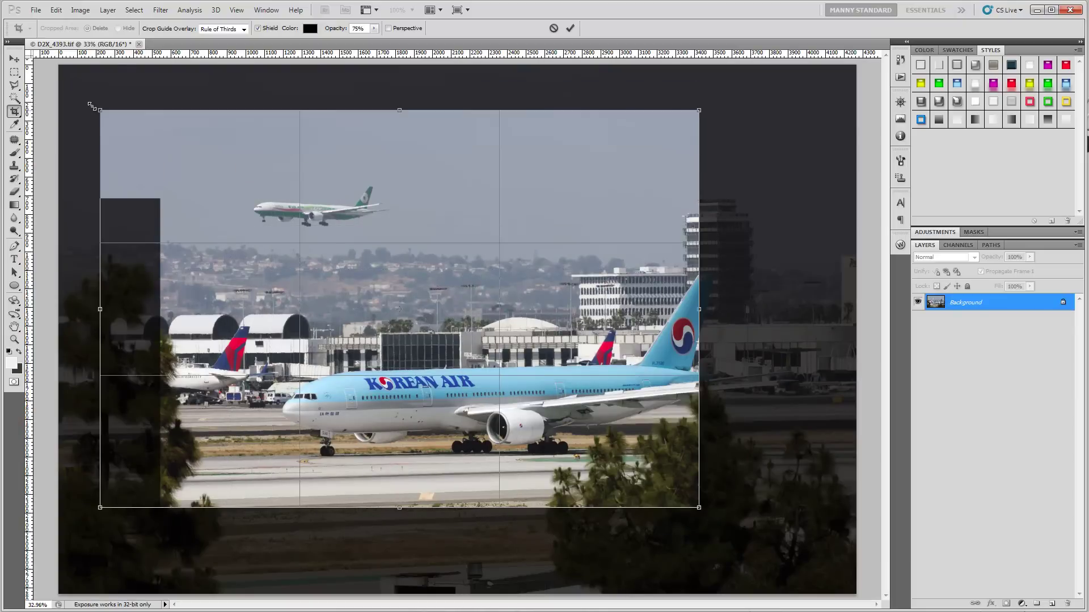
drag(701, 307, 697, 307)
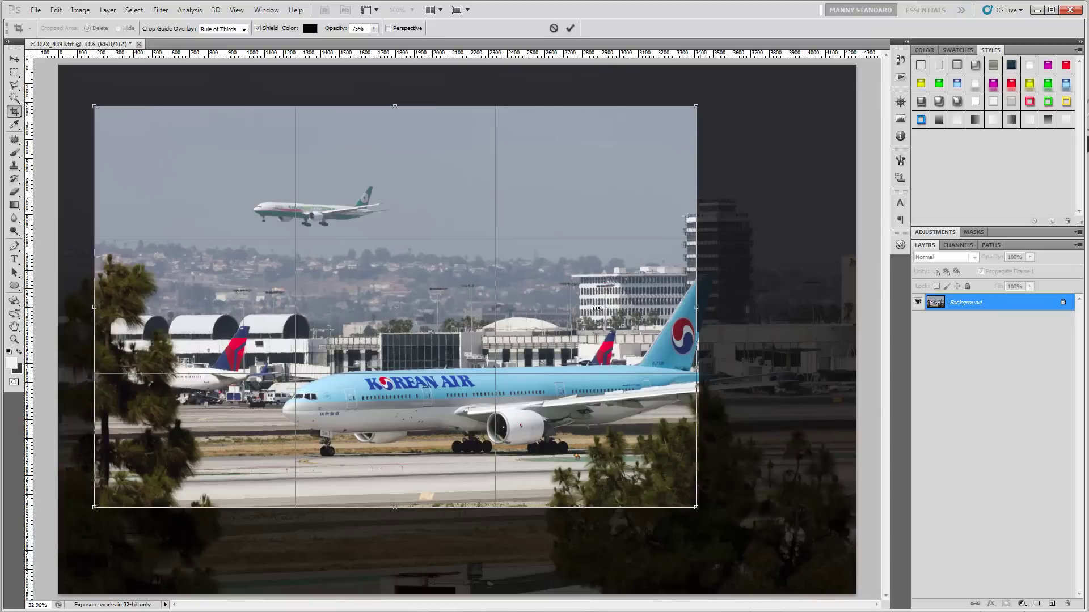
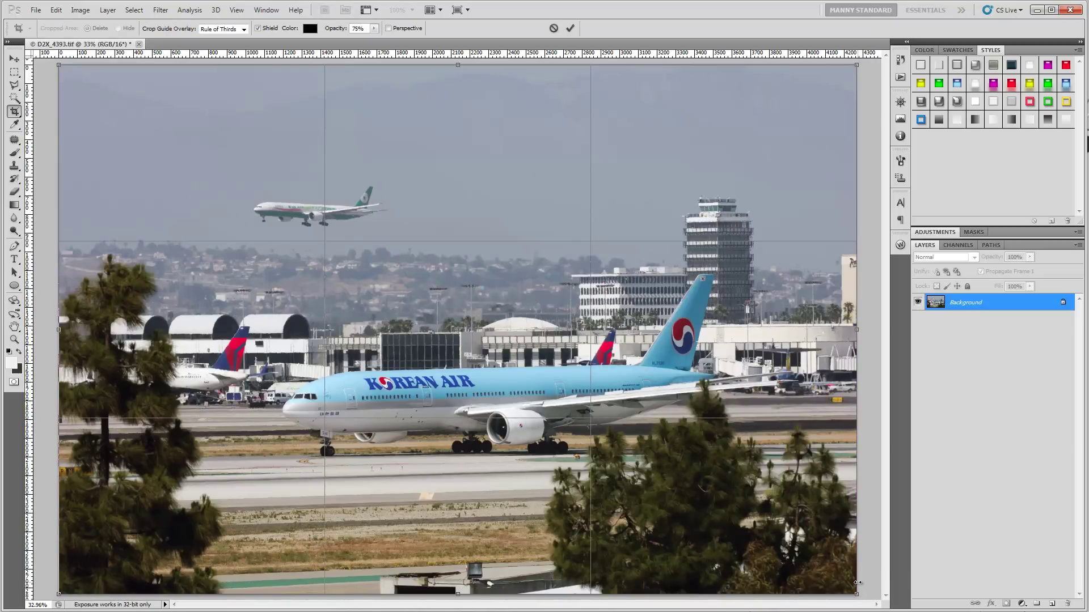
Step: Try scaling the crop frame in its original proportions from the lower-right corner, ending with it around the whole photo
drag(857, 596, 856, 593)
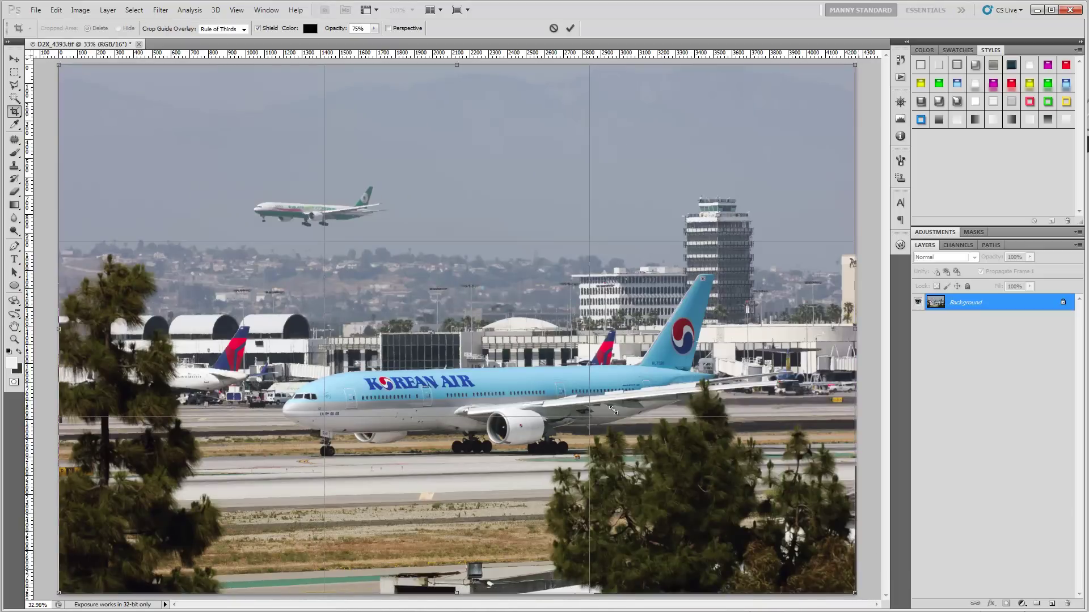
drag(554, 386, 723, 481)
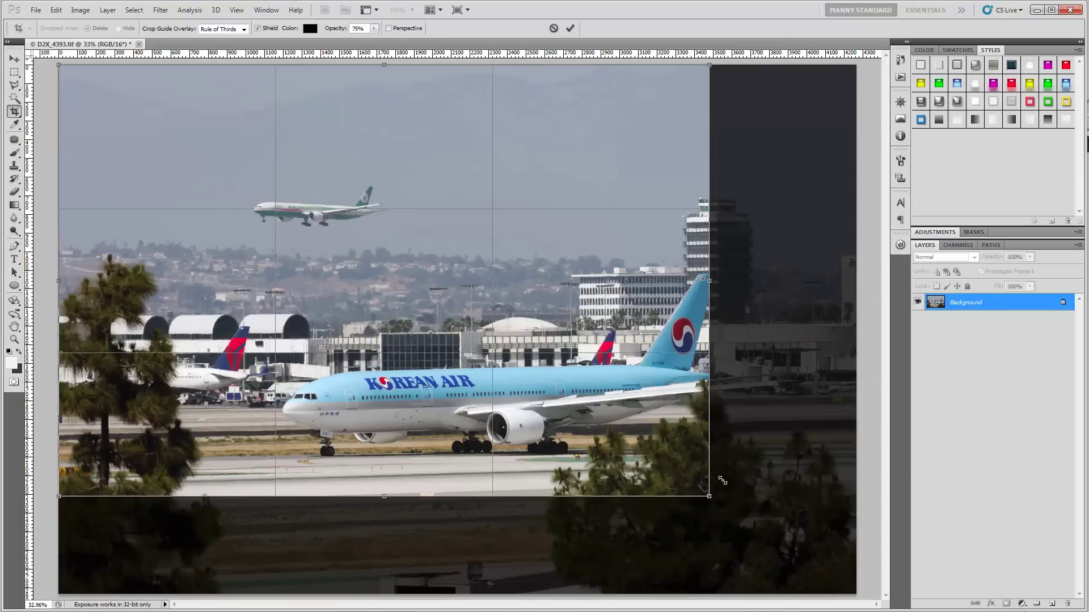
drag(722, 481, 833, 581)
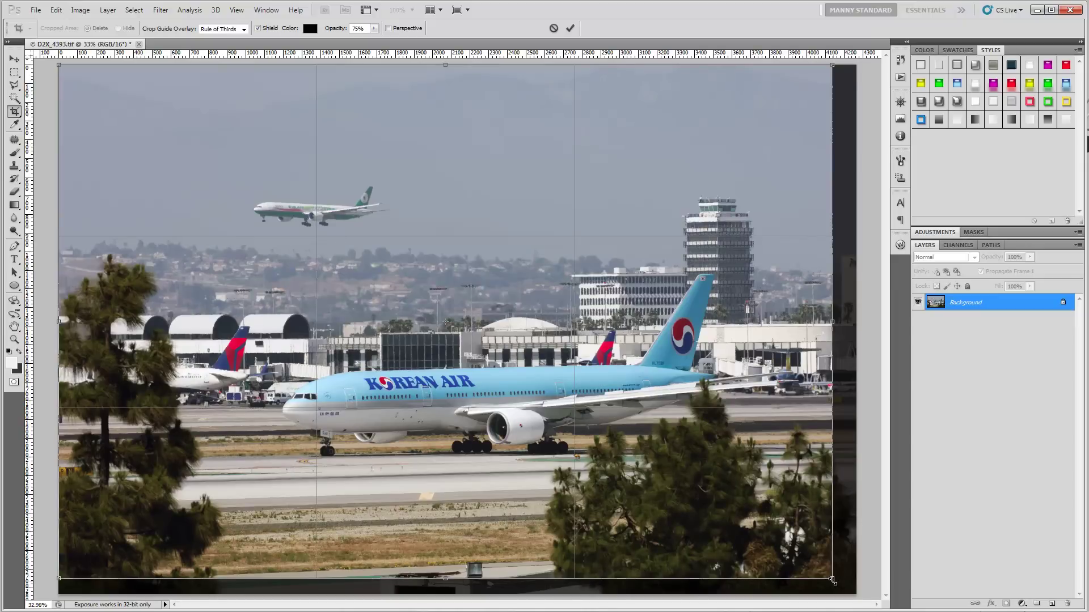
drag(832, 581, 860, 597)
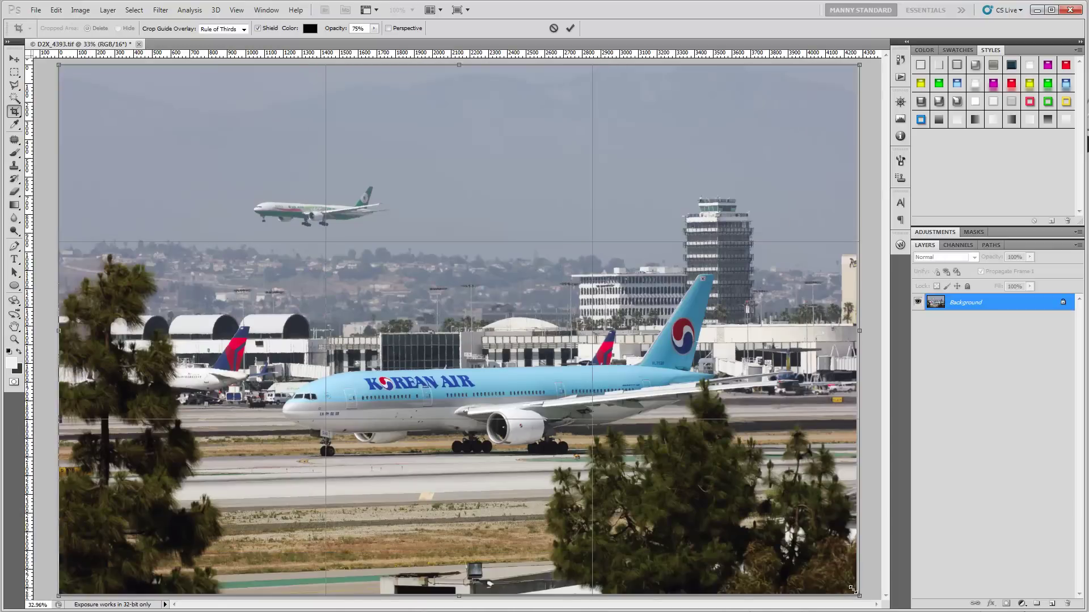
Step: Shrink the crop frame in its original proportions, scaling it from the corner and about its center to a bit over half the photo's width
drag(852, 590, 805, 546)
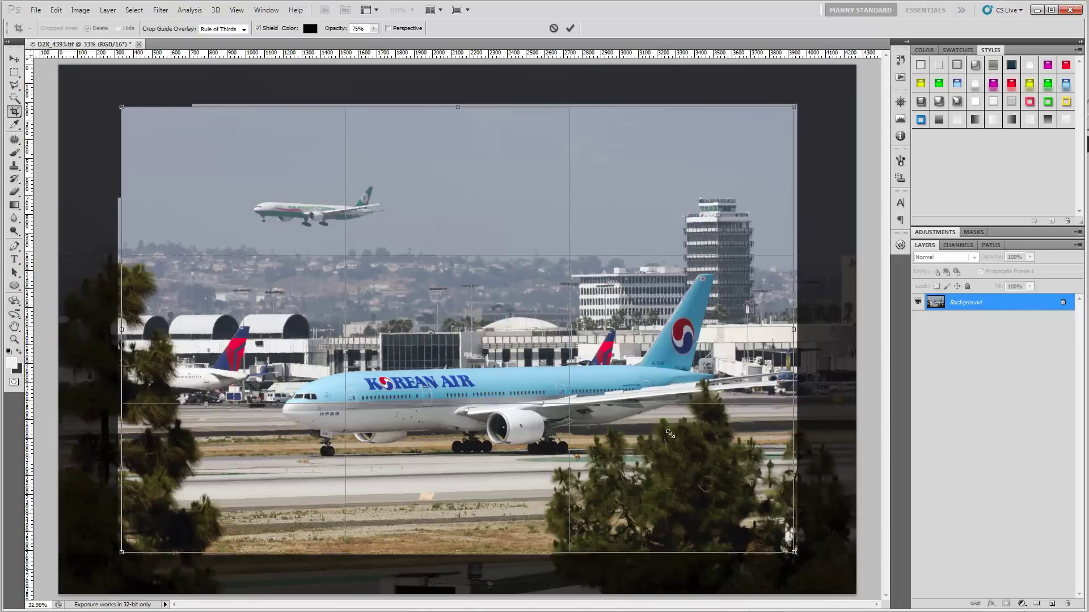
drag(805, 547, 689, 478)
drag(748, 524, 729, 507)
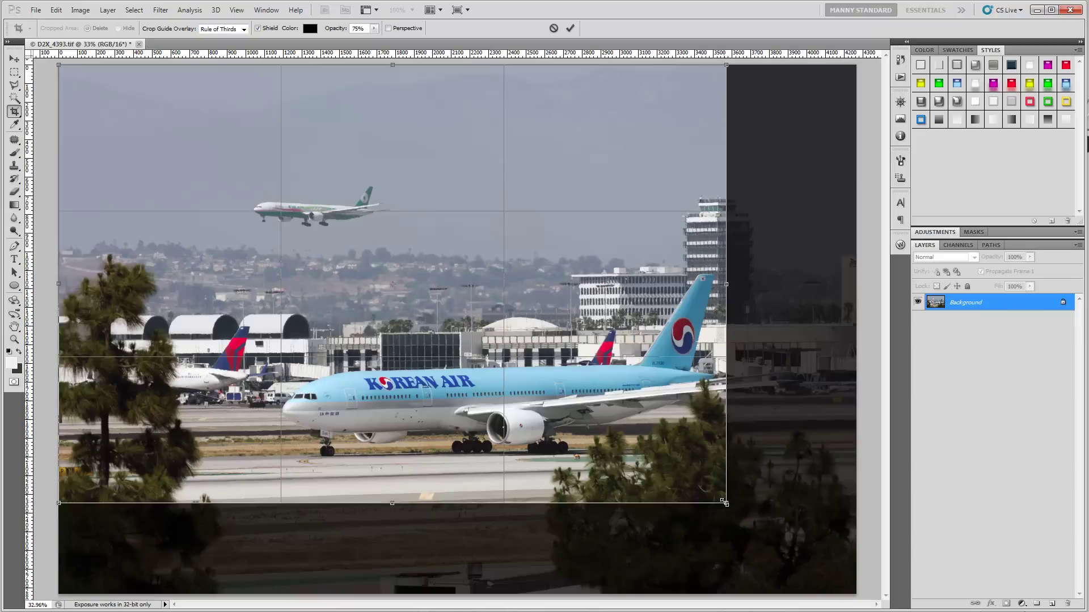
drag(723, 502, 699, 486)
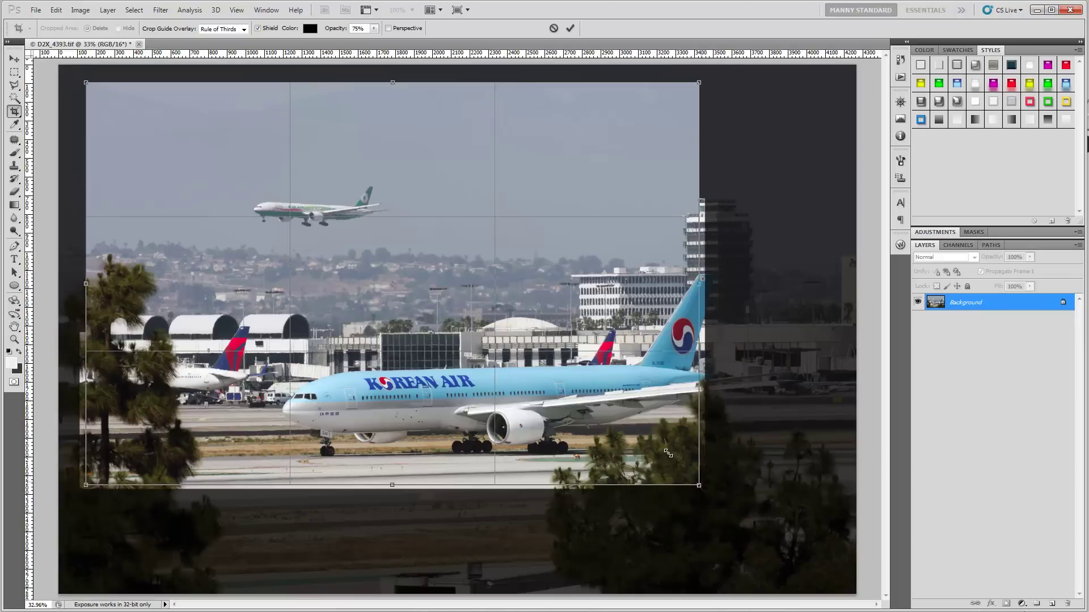
drag(647, 432, 649, 435)
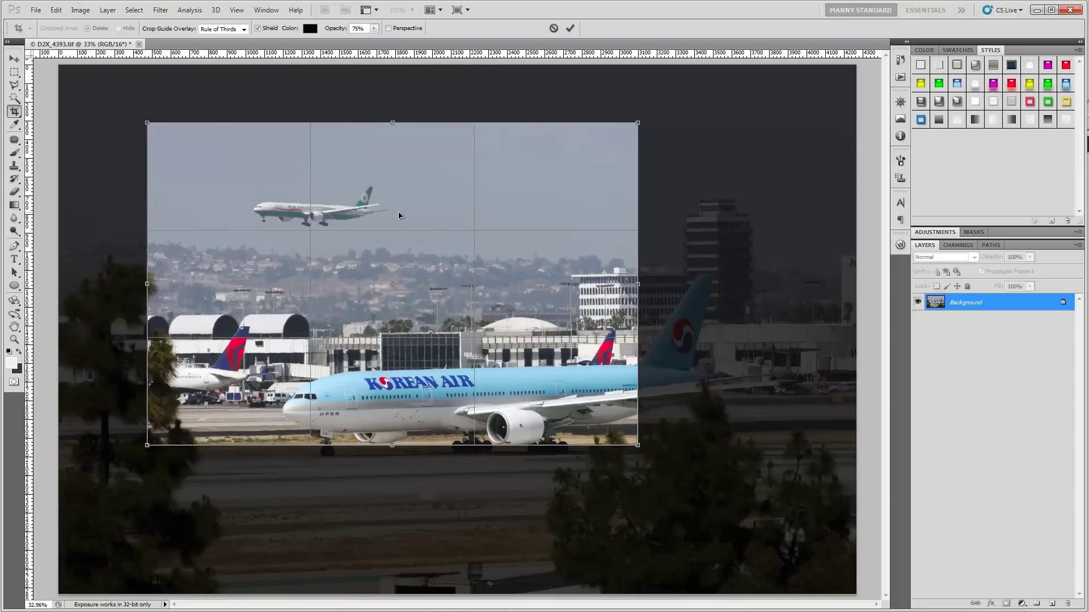
Step: Move the crop frame over both airplanes, including the large plane's tail and landing gear, and nudge it slightly downward
drag(403, 220, 405, 222)
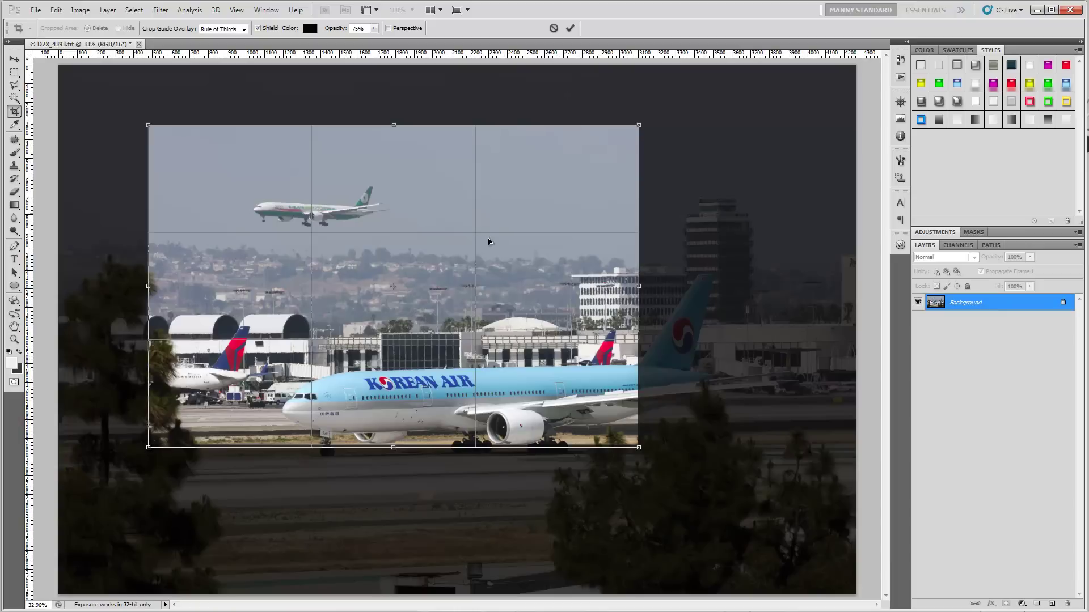
mouse_move(489, 242)
mouse_down()
mouse_move(505, 240)
mouse_move(484, 256)
mouse_up()
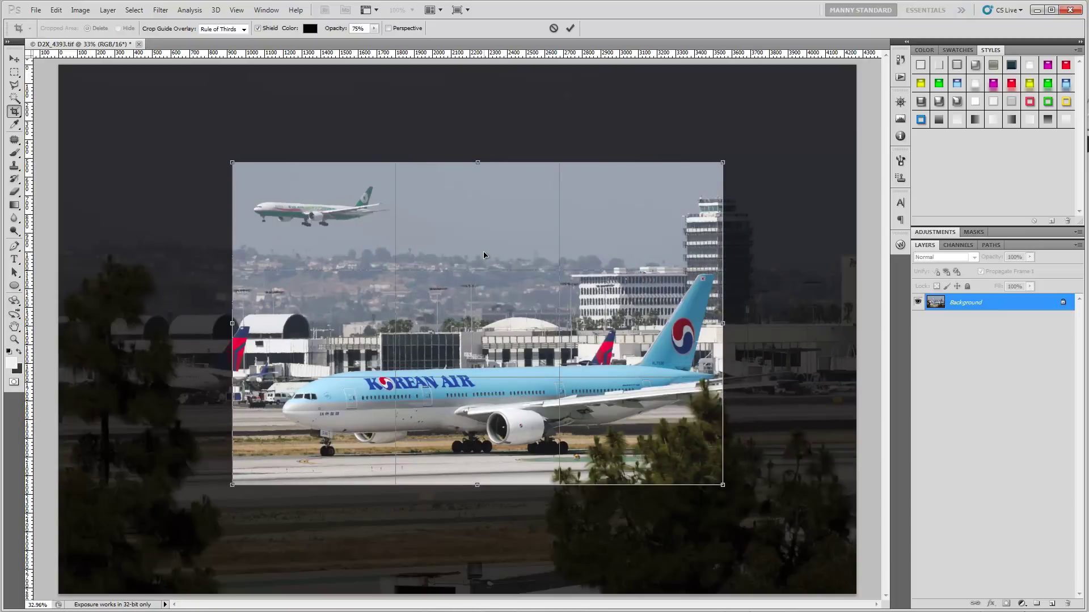
drag(484, 256, 485, 250)
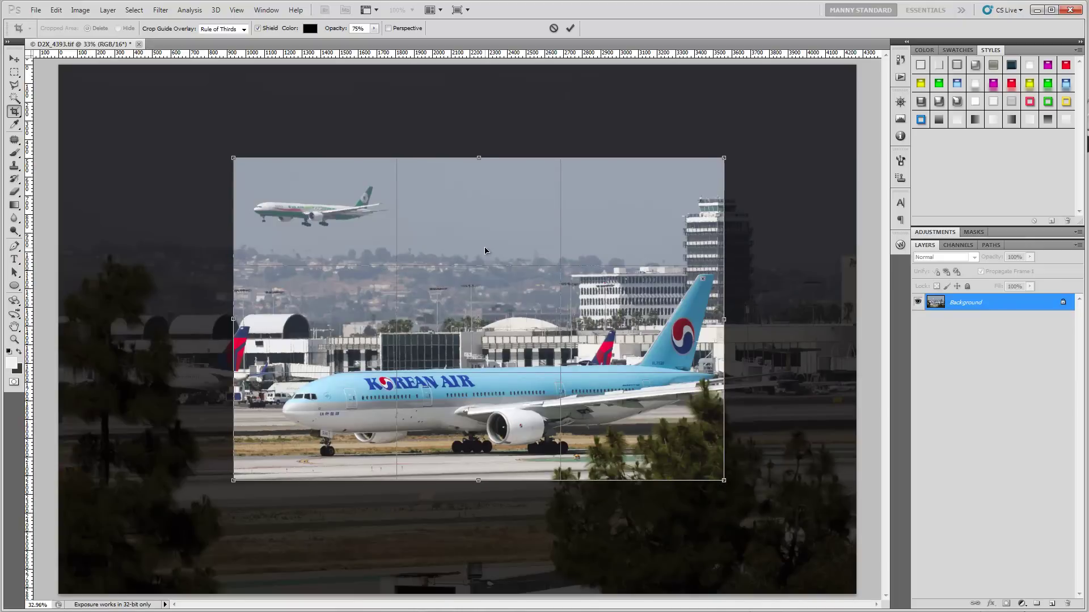
drag(485, 248, 484, 250)
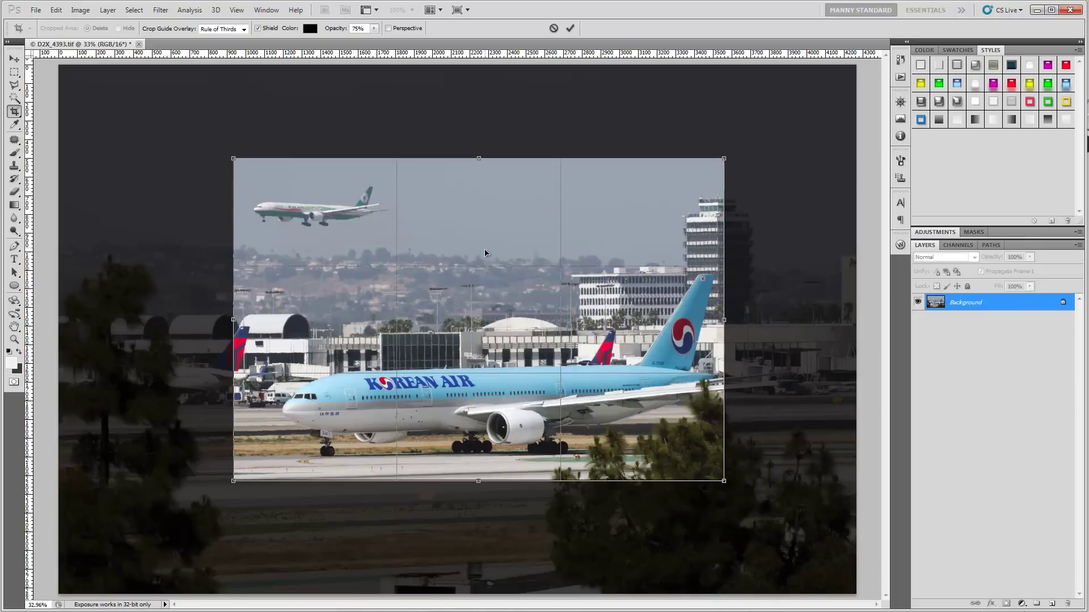
key(Down)
key(Down)
key(Down)
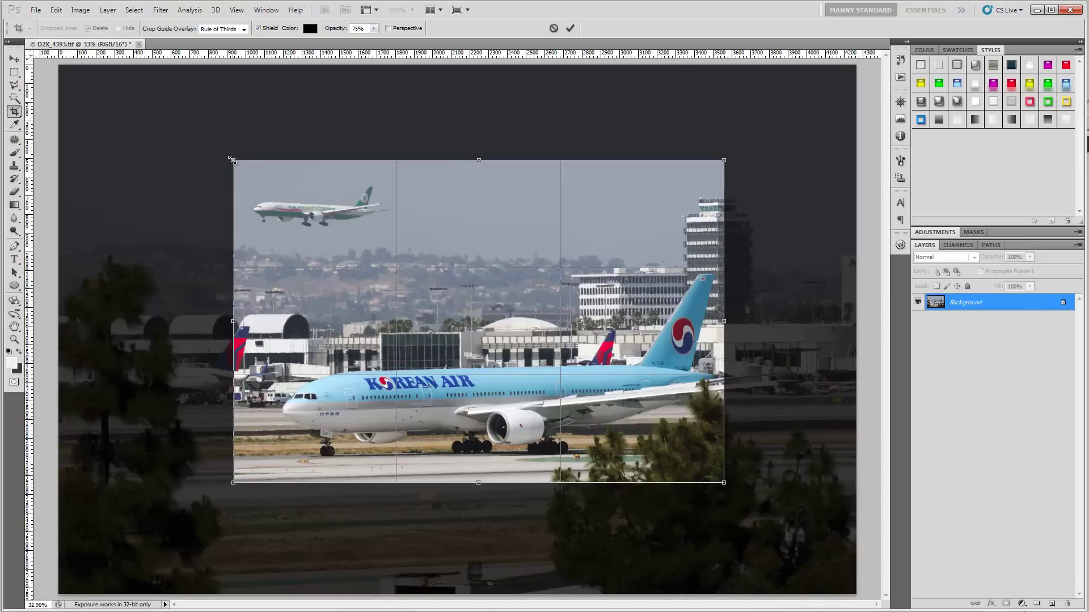
Step: Tighten the crop frame proportionally from its upper-left corner beside the flying airplane, shift it up slightly, and apply the crop
drag(232, 160, 252, 172)
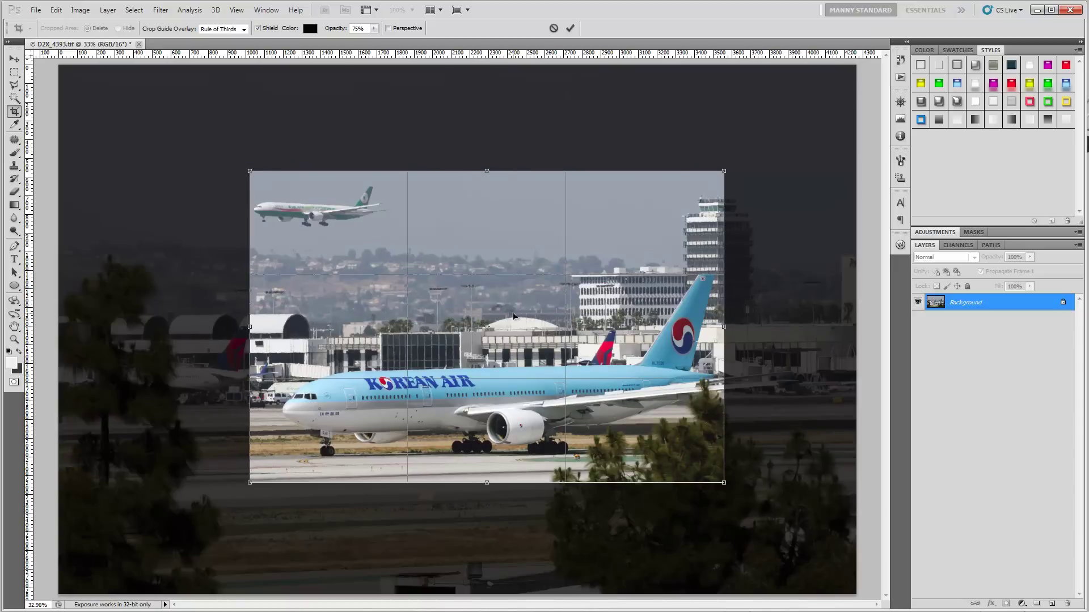
drag(514, 315, 514, 307)
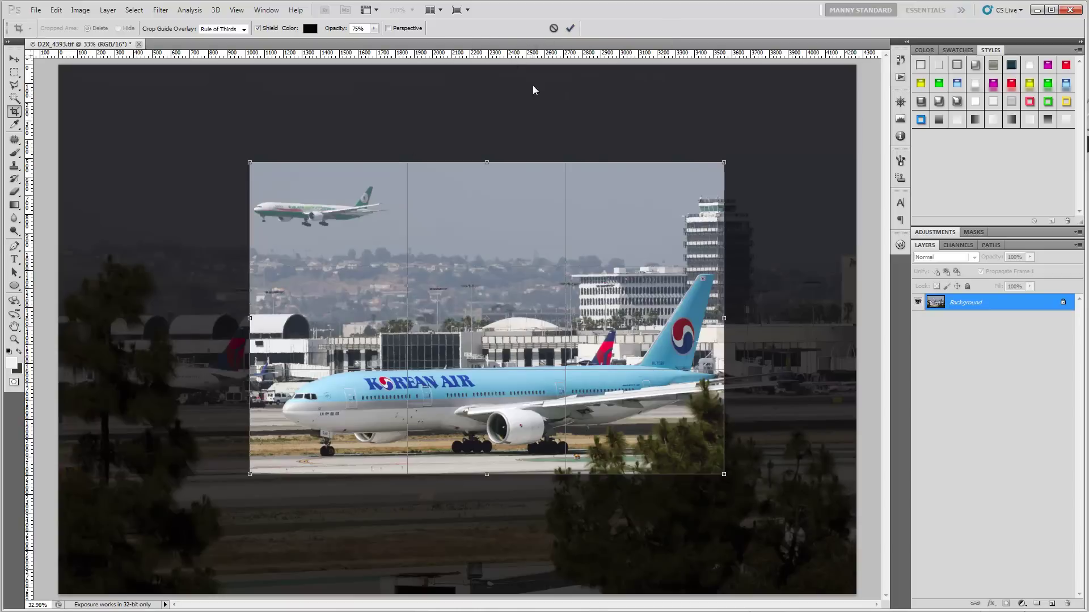
click(570, 29)
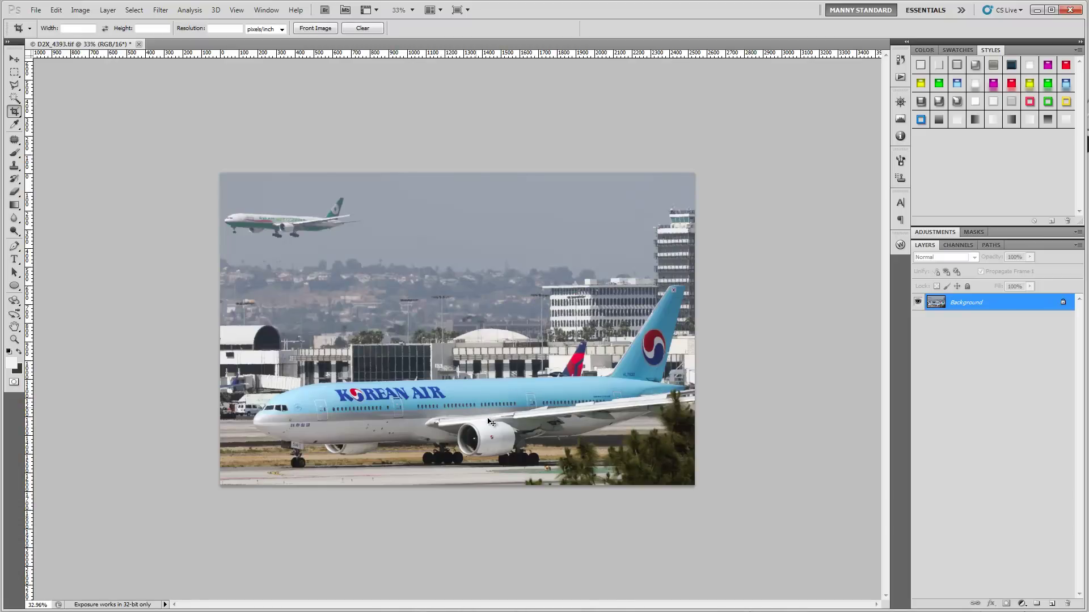
Step: Examine both airplanes in the cropped photo at 100% from nose to tail, and fit the photo to the screen again
key(ctrl+1)
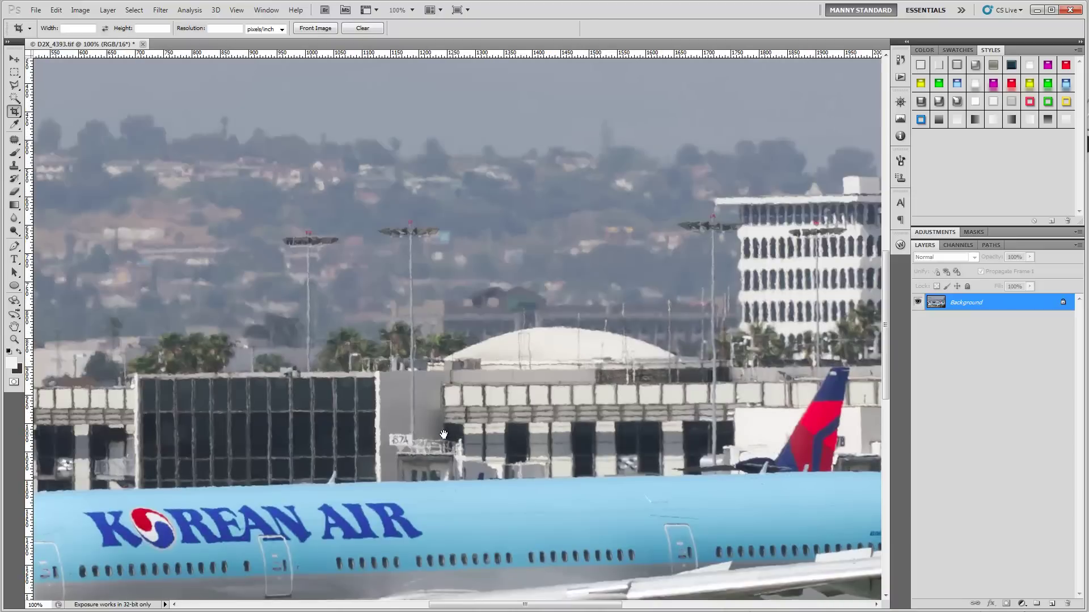
drag(442, 434, 769, 256)
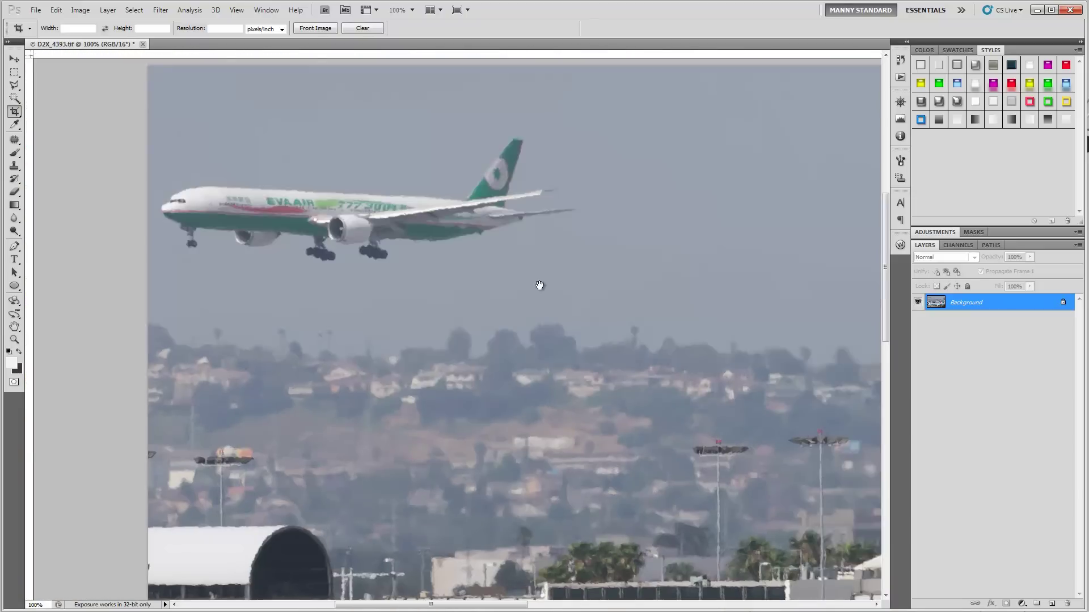
drag(539, 287, 527, 406)
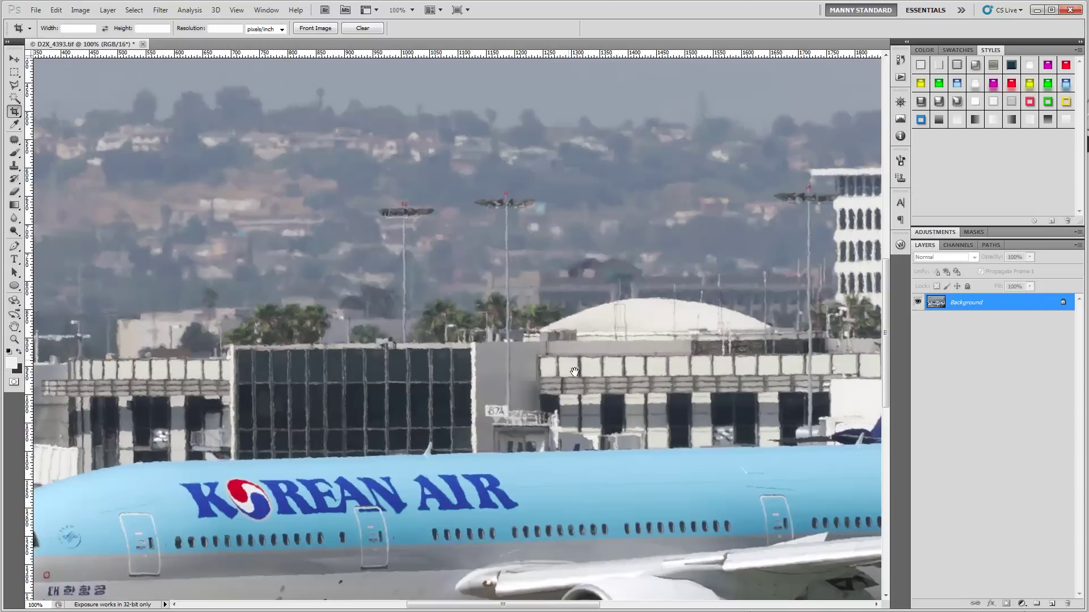
drag(583, 395, 612, 272)
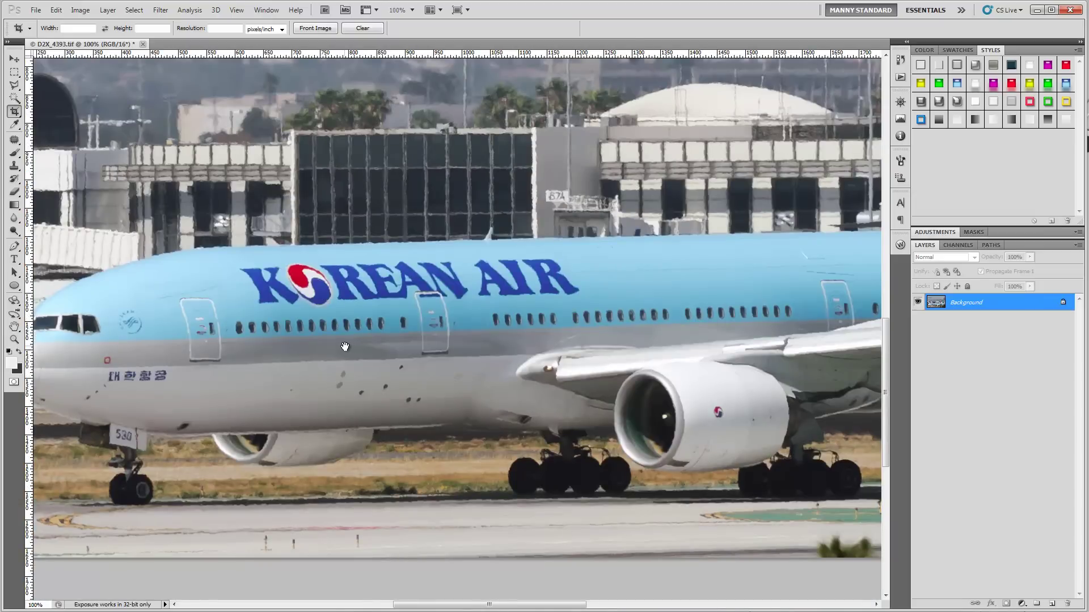
drag(344, 346, 463, 338)
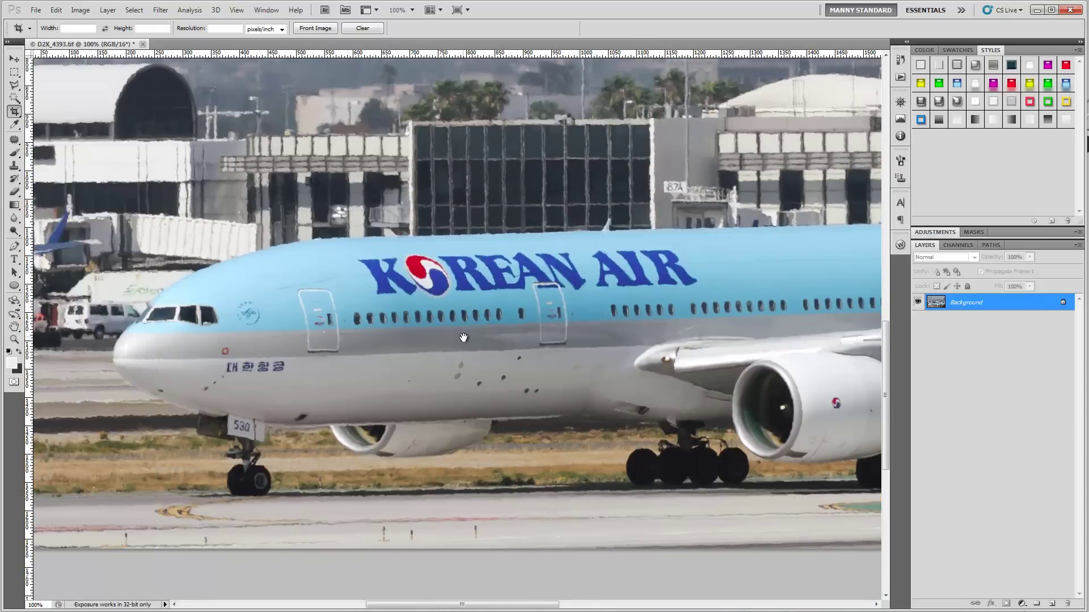
drag(584, 327, 335, 280)
drag(652, 277, 490, 324)
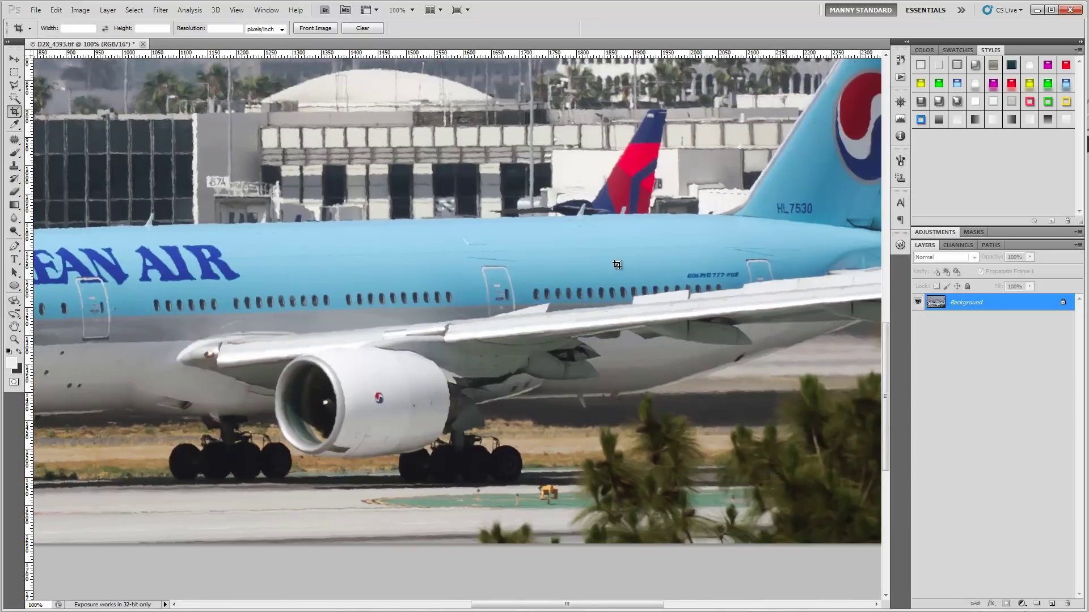
key(ctrl+0)
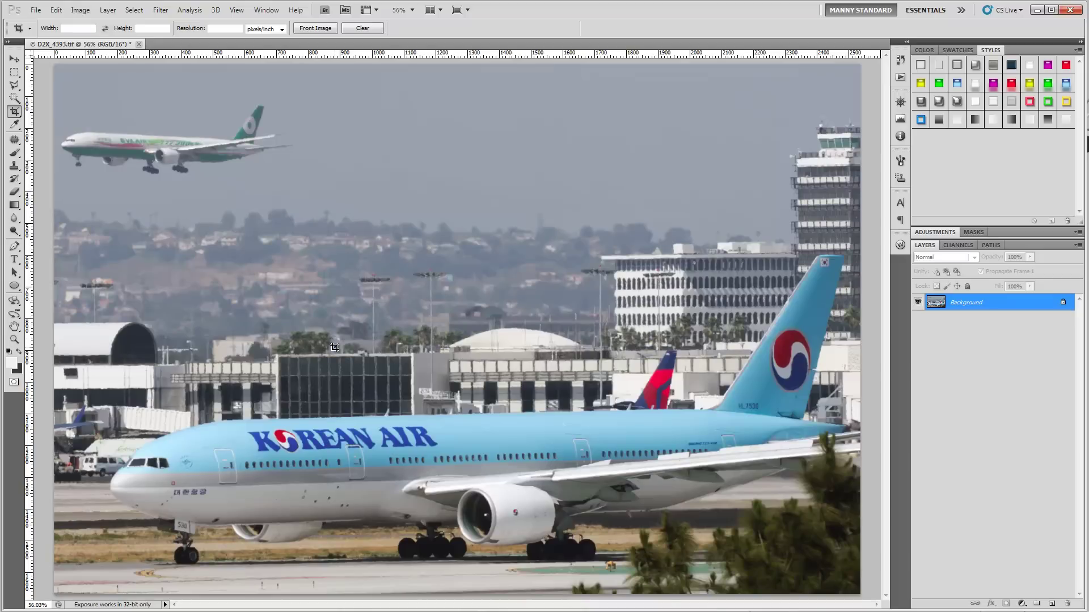
Step: Resize the image to a width of 1024 pixels with constrained proportions and bicubic resampling, and view it at 100%
click(74, 11)
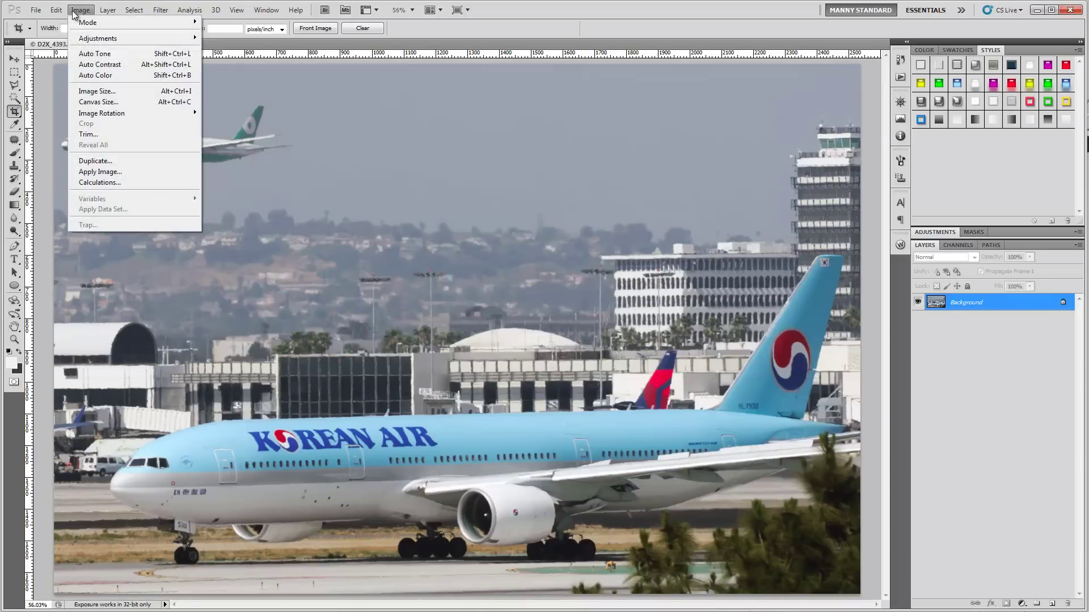
click(94, 96)
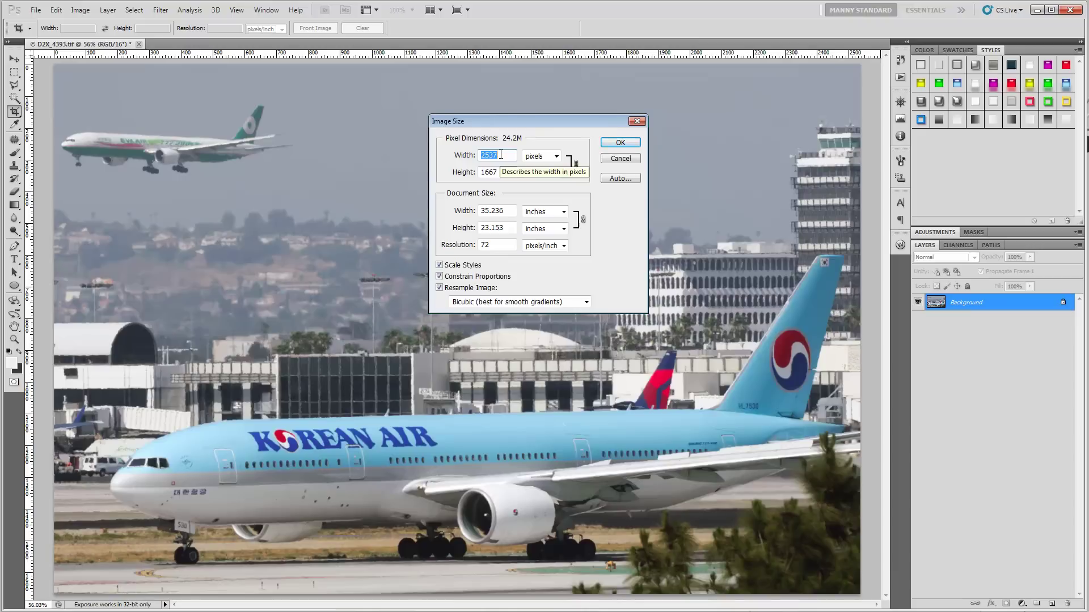
text(104)
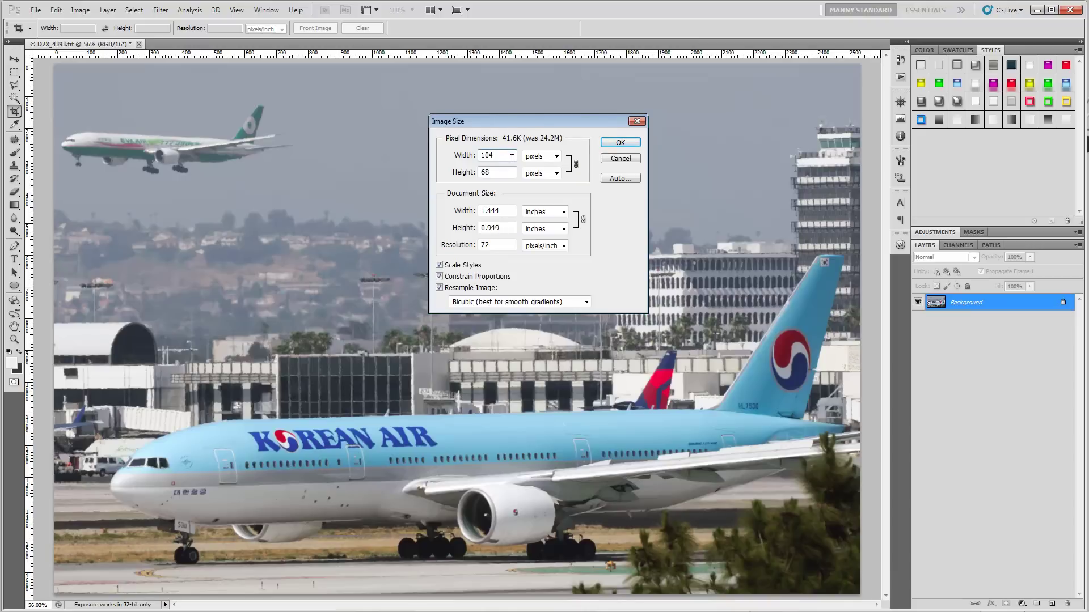
key(BackSpace)
text(24)
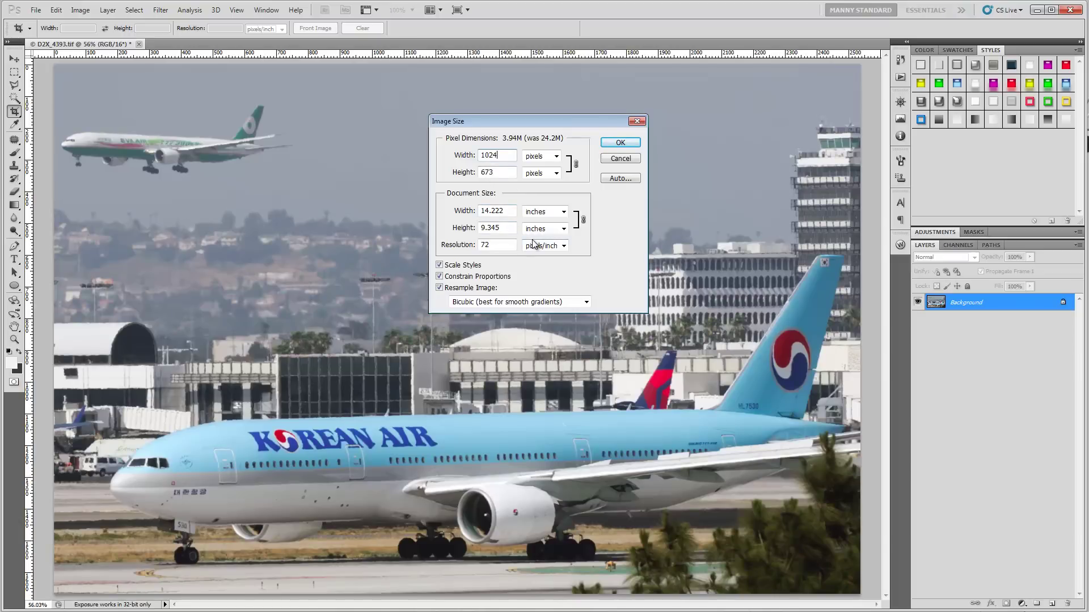
click(622, 146)
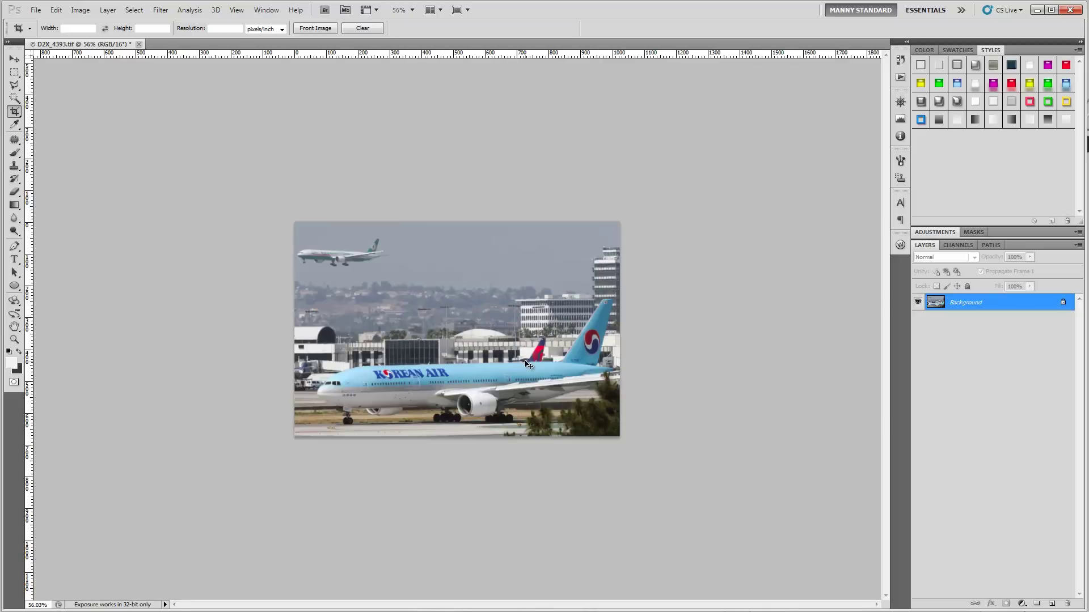
key(ctrl+alt+0)
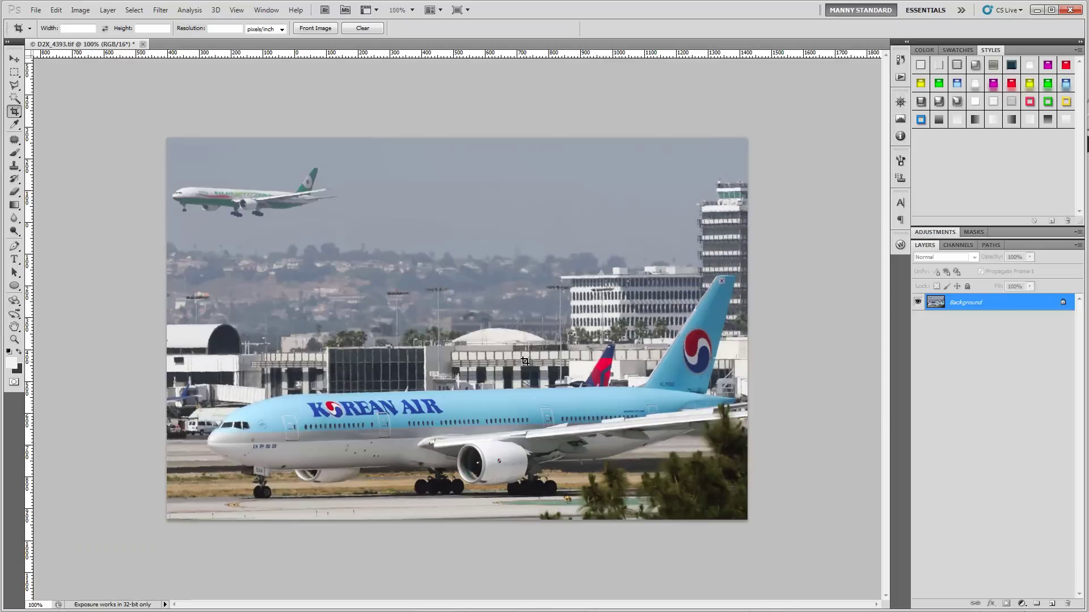